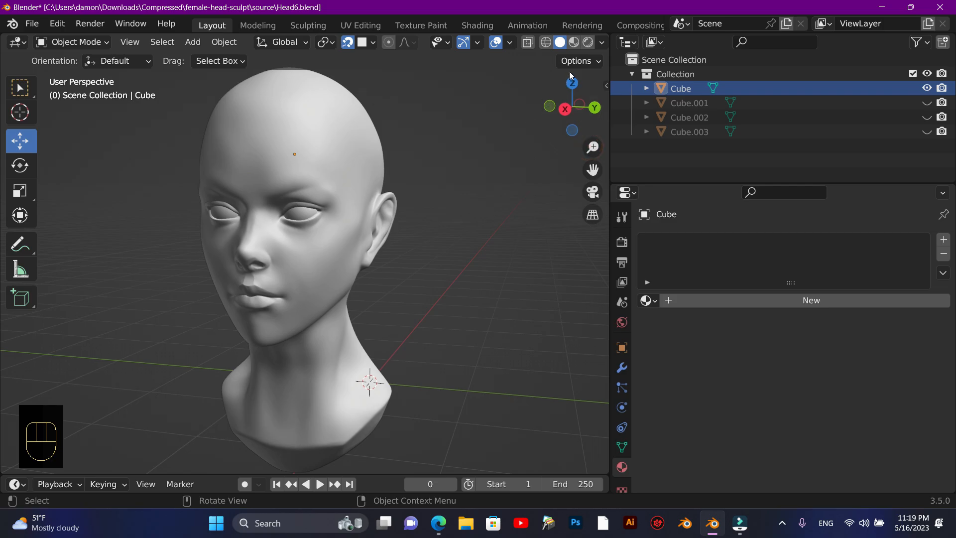
Switch the viewport to rendered shading, turn off Scene World and choose the green forest environment for lighting
left_click(588, 43)
left_click(602, 43)
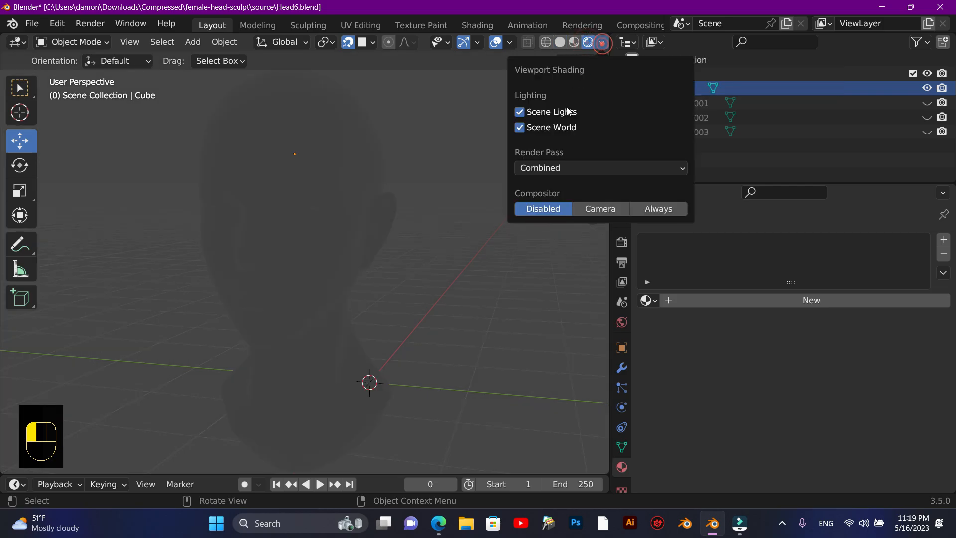
left_click(519, 127)
left_click(554, 157)
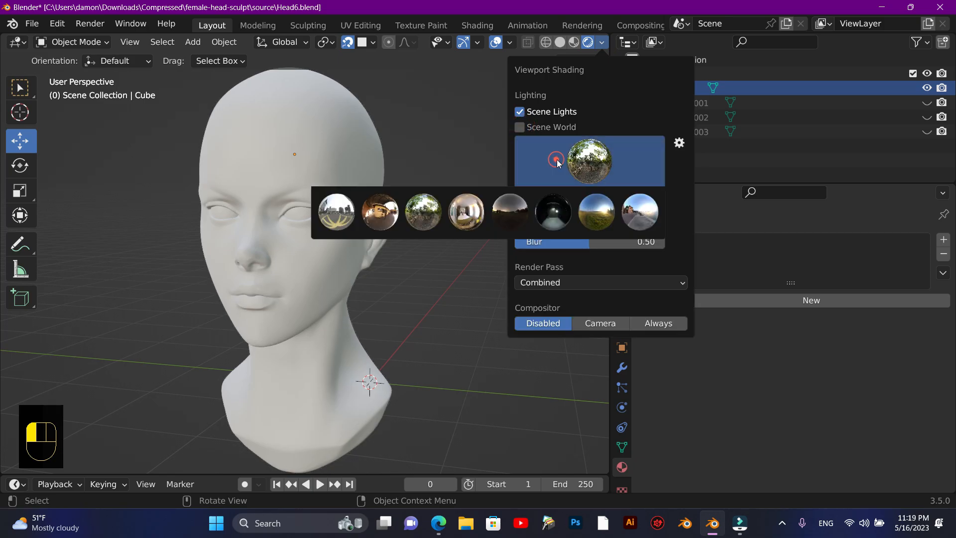
left_click(419, 220)
left_click(455, 232)
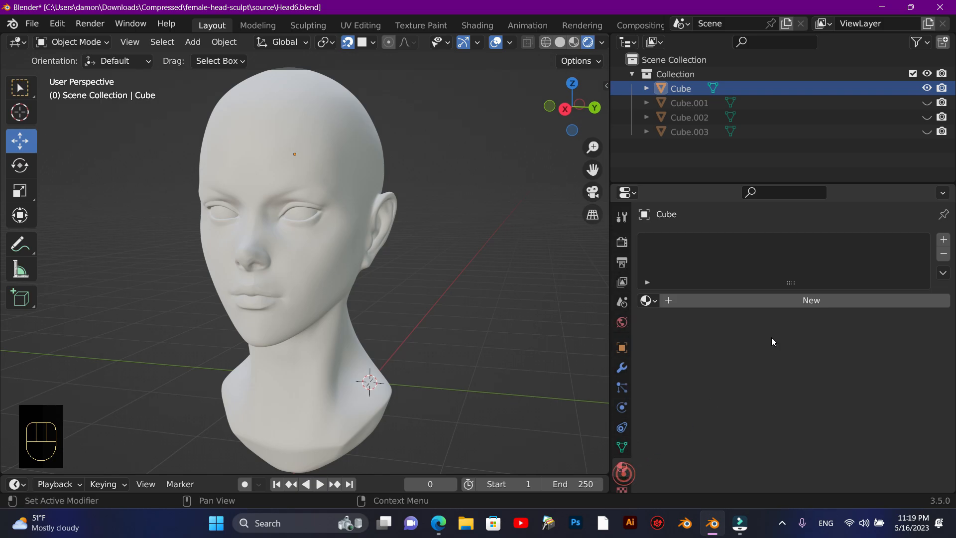
Create a new material on the Cube head and set its base color to hex FFC125
left_click(779, 301)
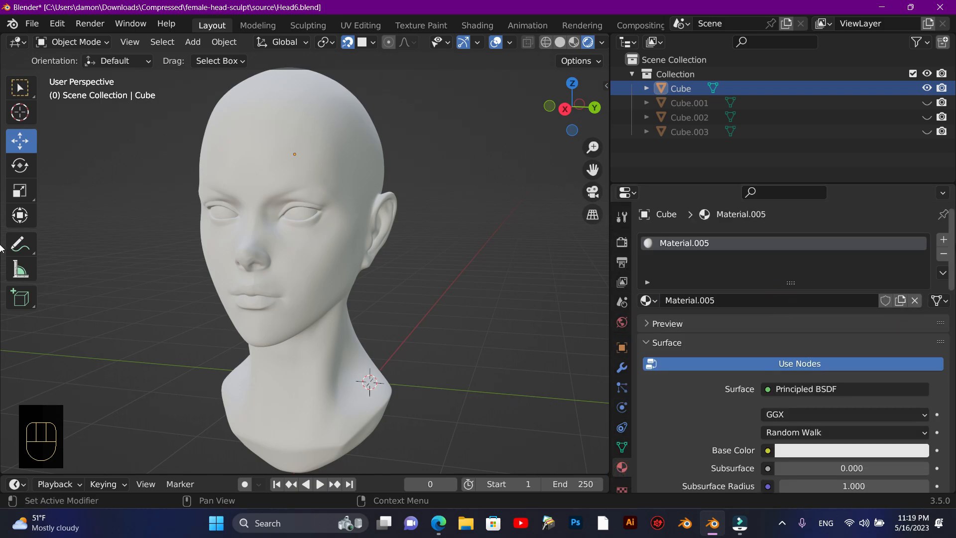
left_click_drag(954, 244, 954, 322)
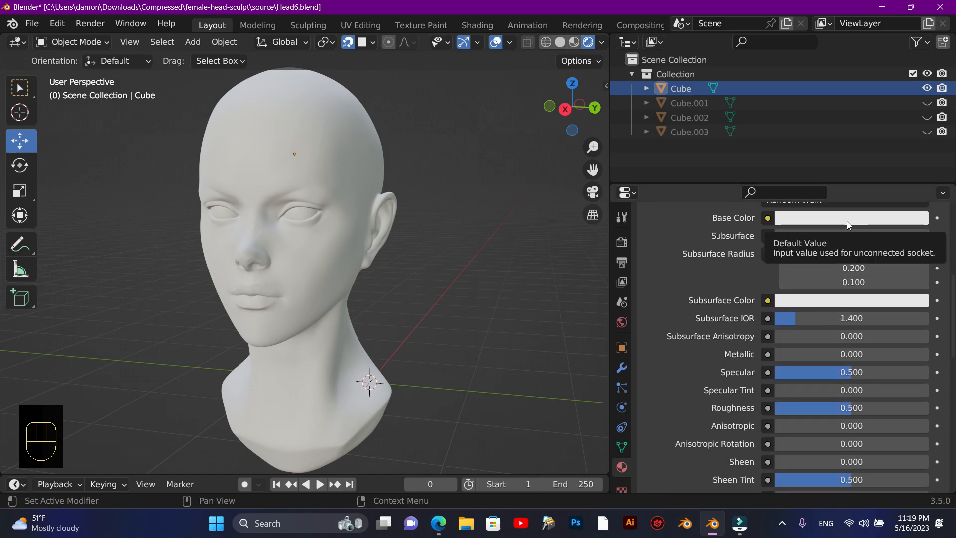
left_click(846, 221)
left_click(866, 354)
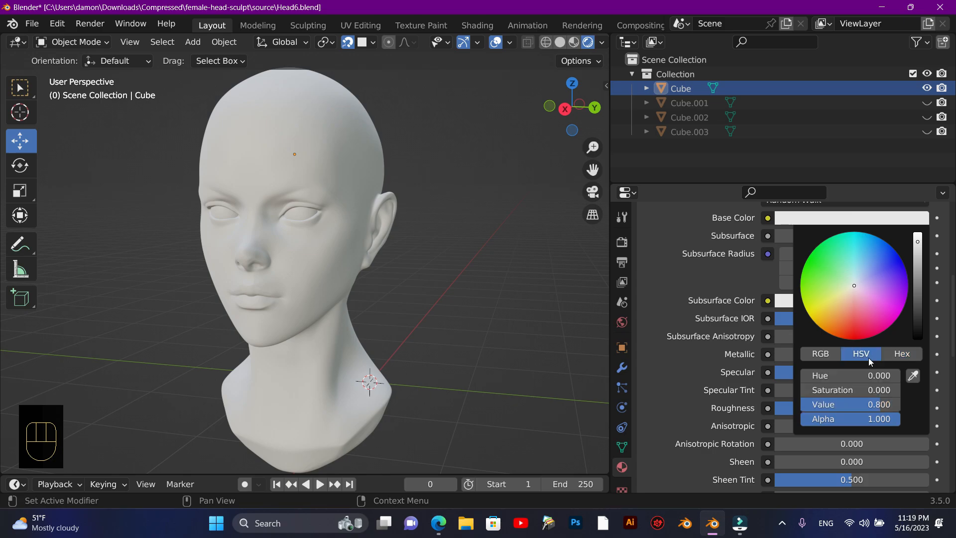
left_click(903, 354)
left_click(846, 377)
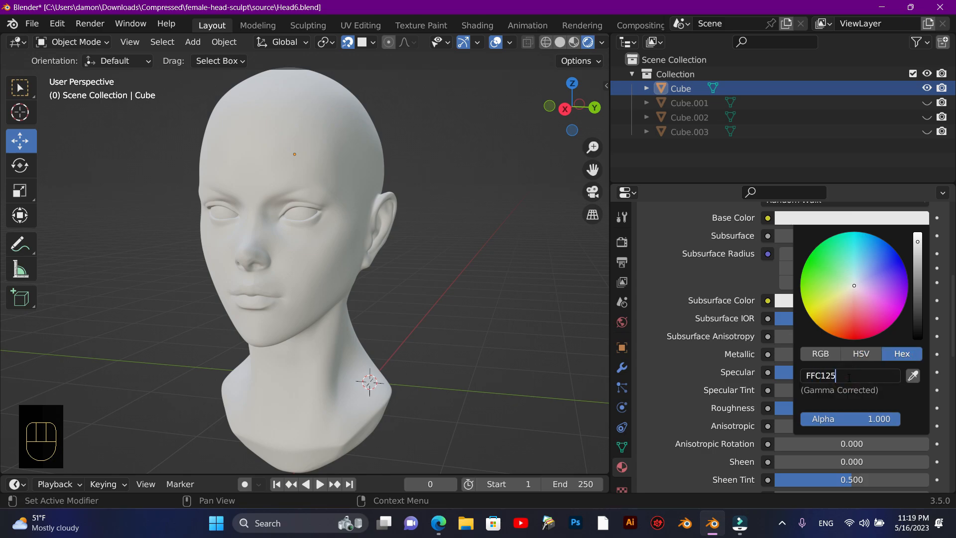
left_click(666, 377)
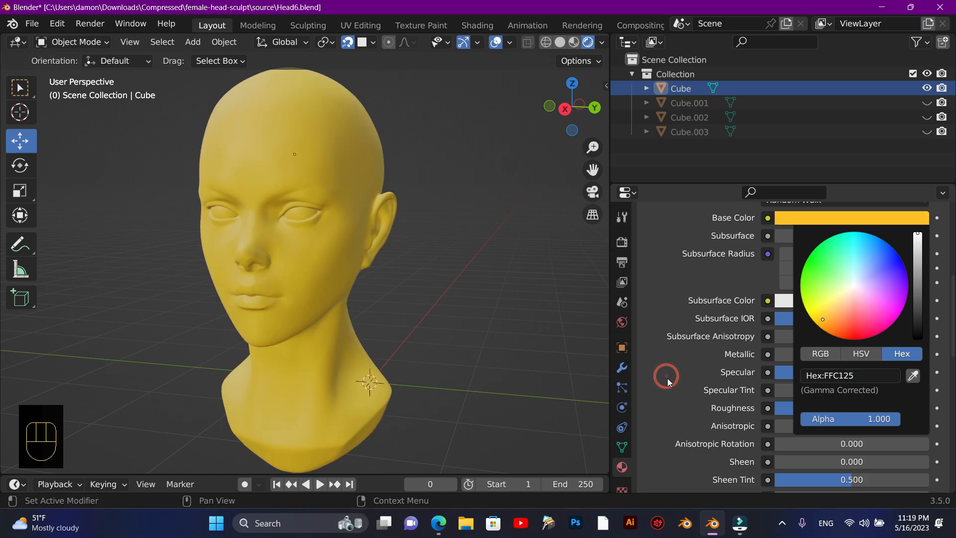
left_click(667, 377)
Set the gold material's Metallic to 1 and Roughness to 0.2
left_click(821, 355)
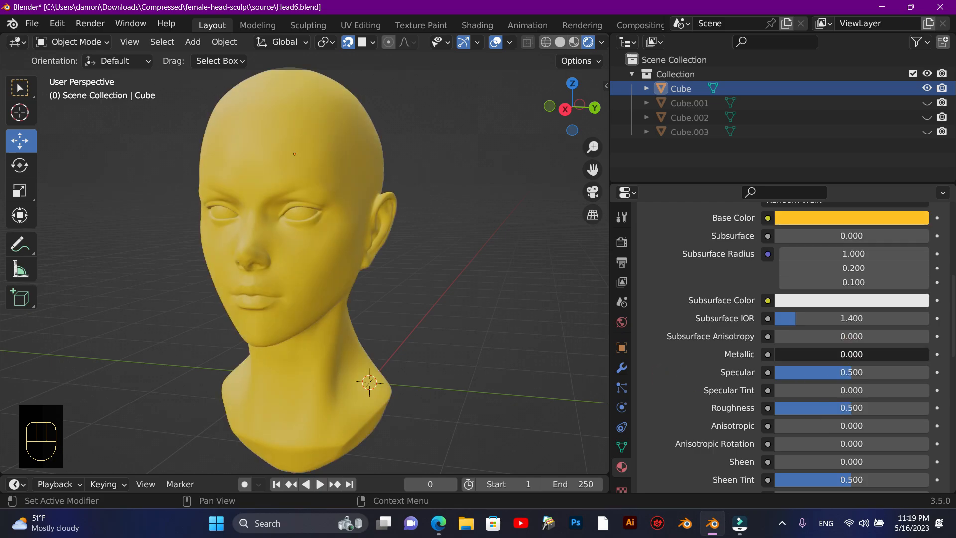
type("1")
left_click(687, 371)
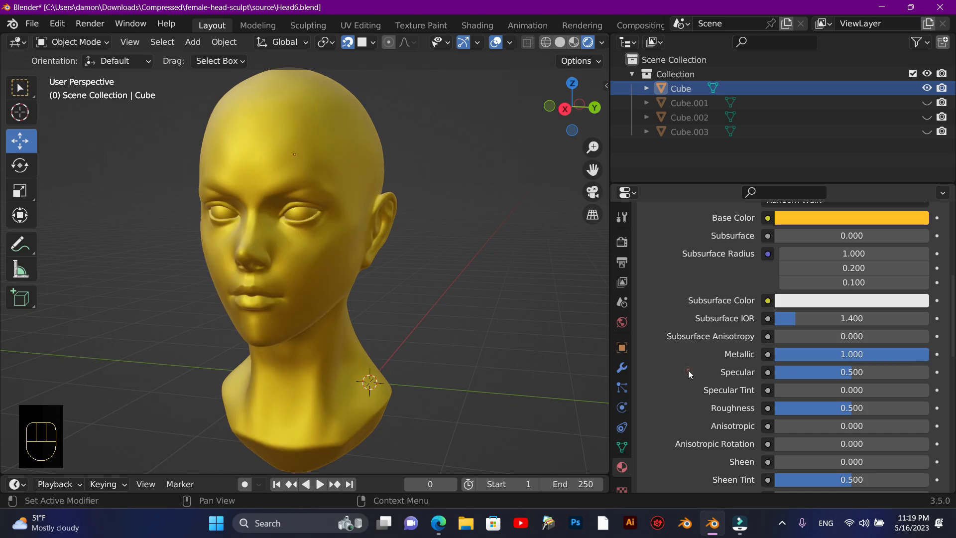
left_click(864, 408)
left_click(848, 408)
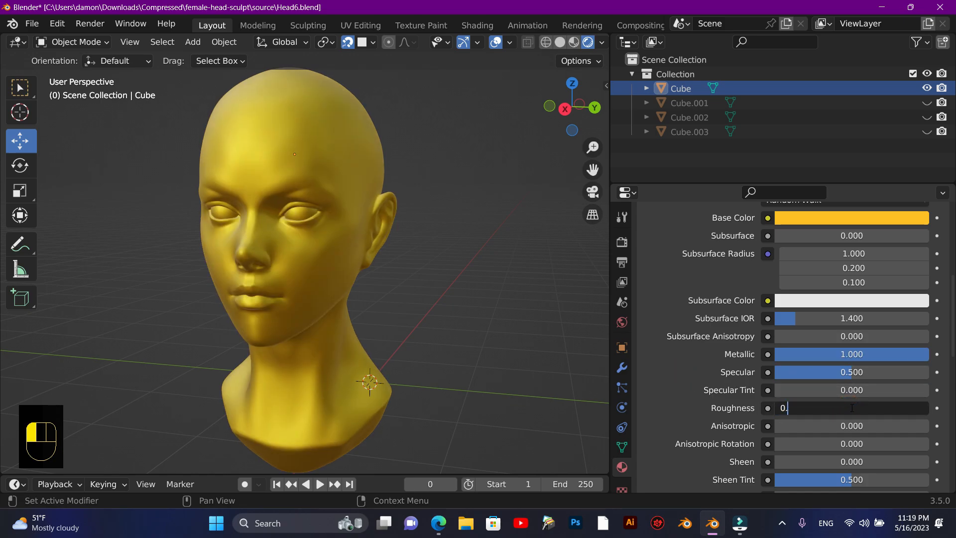
left_click(681, 408)
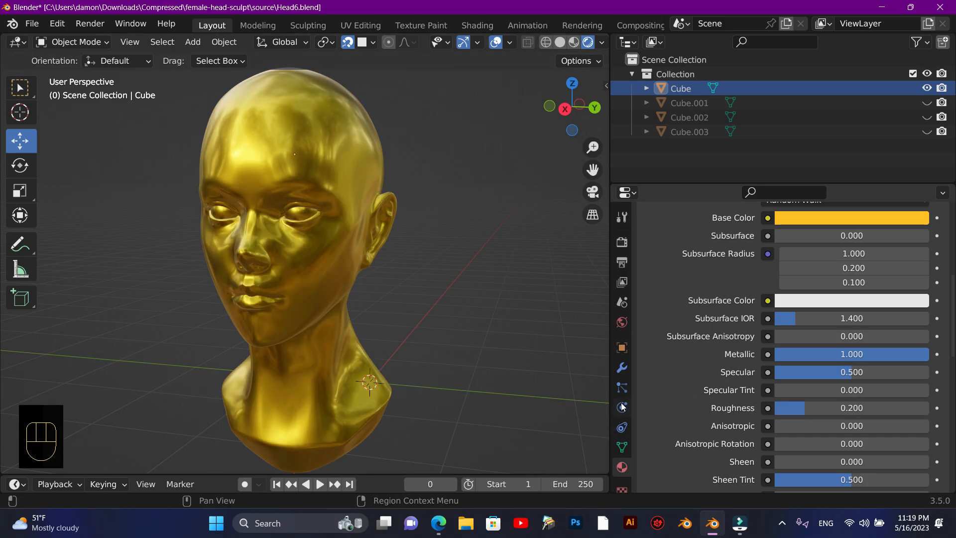
Choose Eevee as the scene's render engine
left_click(623, 248)
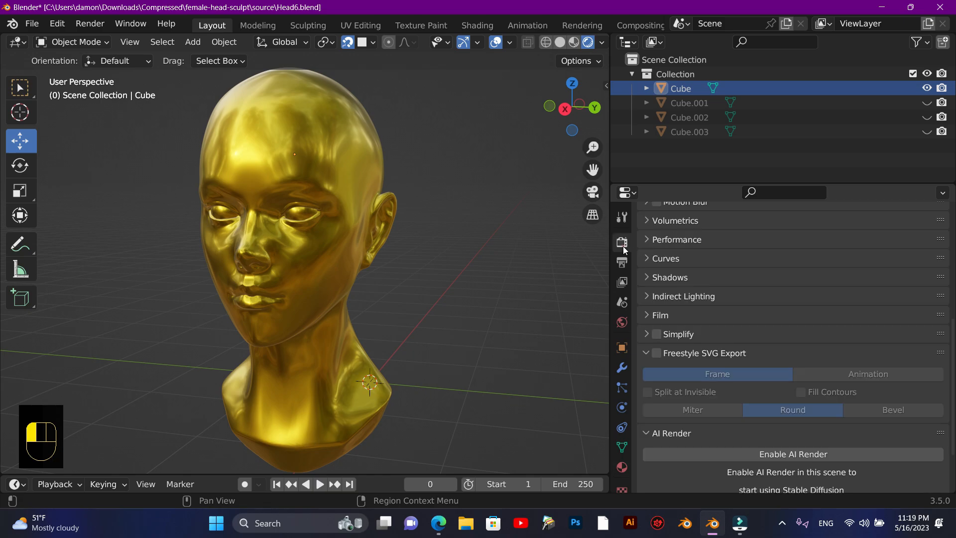
left_click_drag(955, 309, 954, 200)
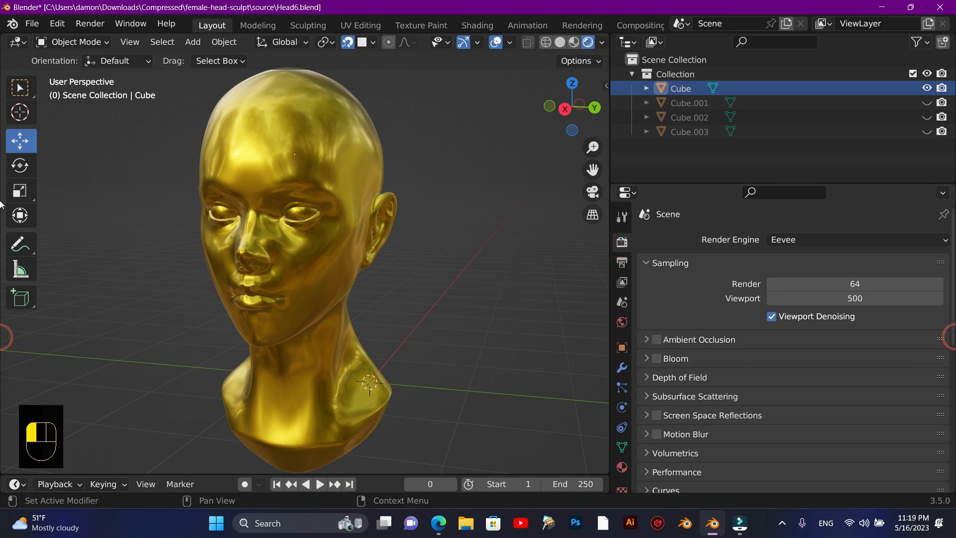
left_click(926, 240)
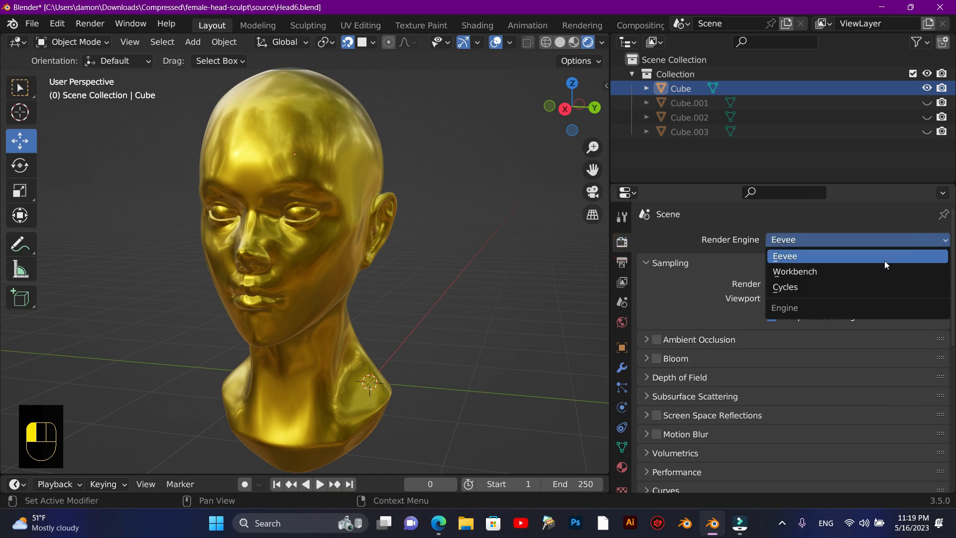
left_click(884, 259)
Enable Screen Space Reflections with Half Res Trace off and Max Roughness set to 0.2
scroll(713, 279, "down", 7)
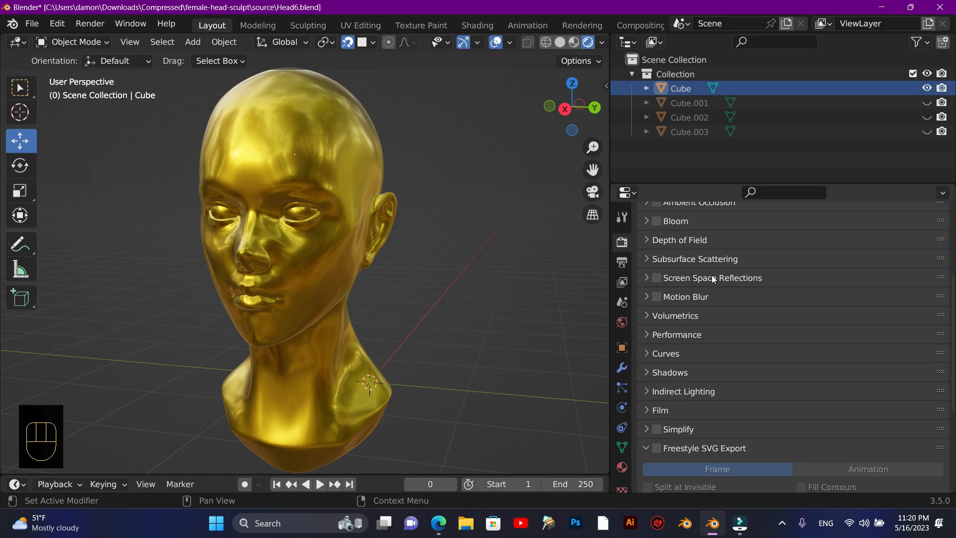
left_click(646, 278)
left_click(656, 279)
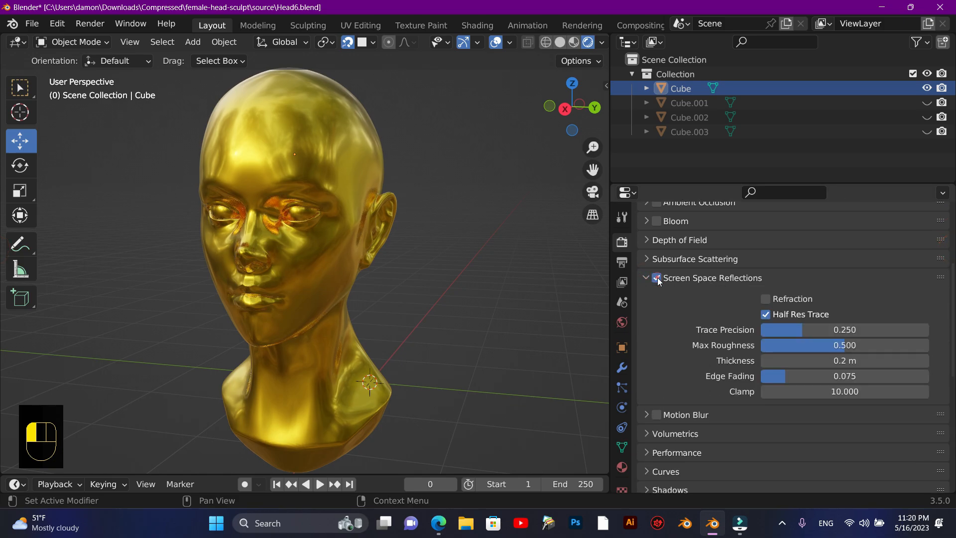
left_click(765, 314)
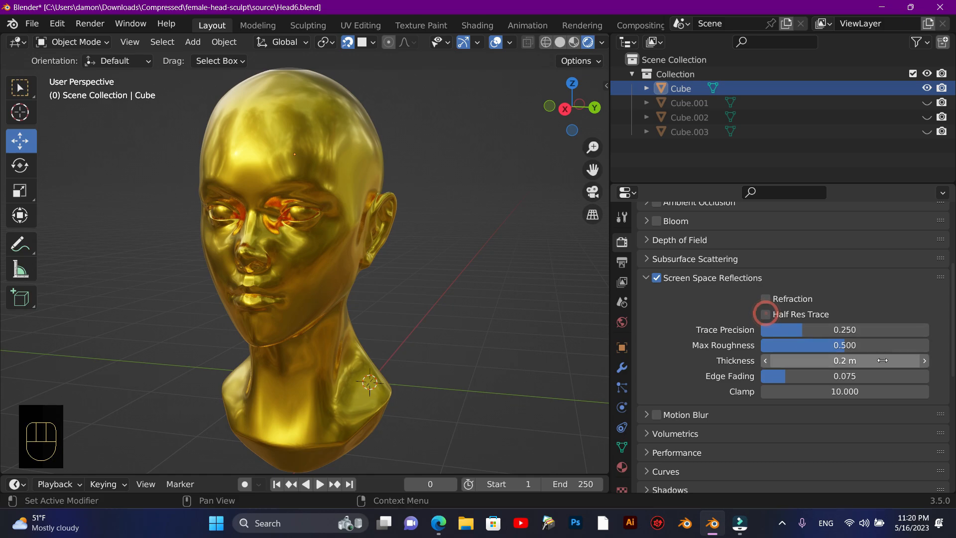
left_click(870, 346)
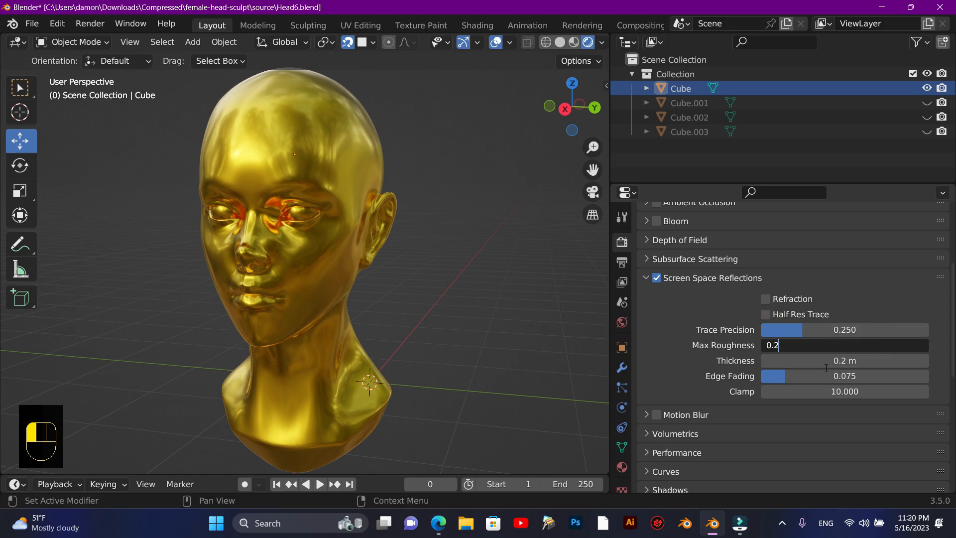
type("0.2")
key("Return")
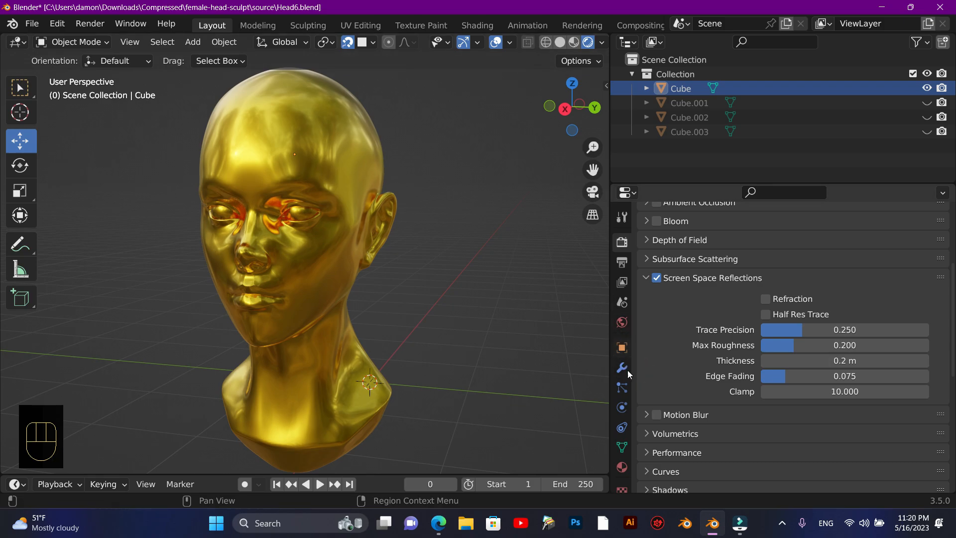
Return to the material settings, unhide the Cube.001 head and hide the gold Cube head
left_click(621, 473)
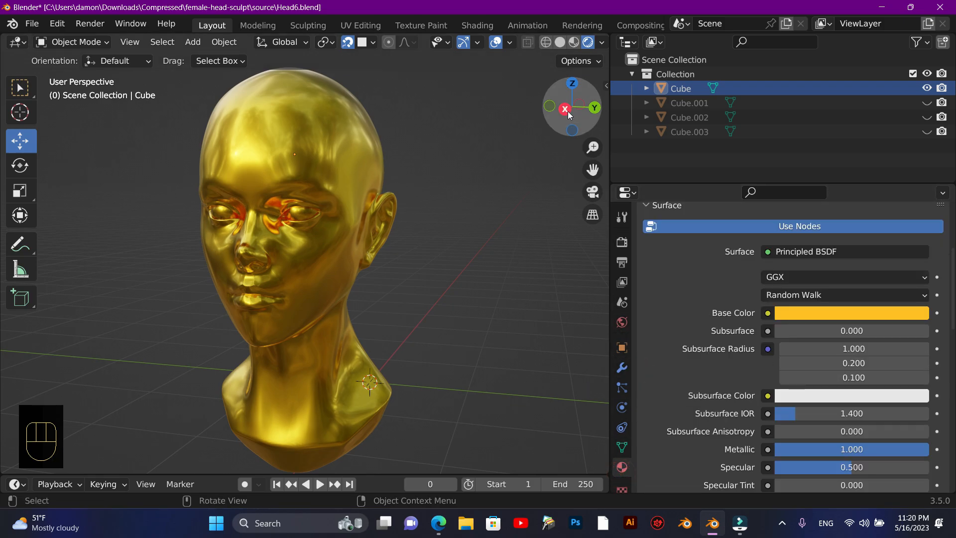
mouse_move(568, 115)
left_mouse_down()
mouse_move(518, 116)
mouse_move(796, 117)
mouse_move(564, 118)
left_mouse_up()
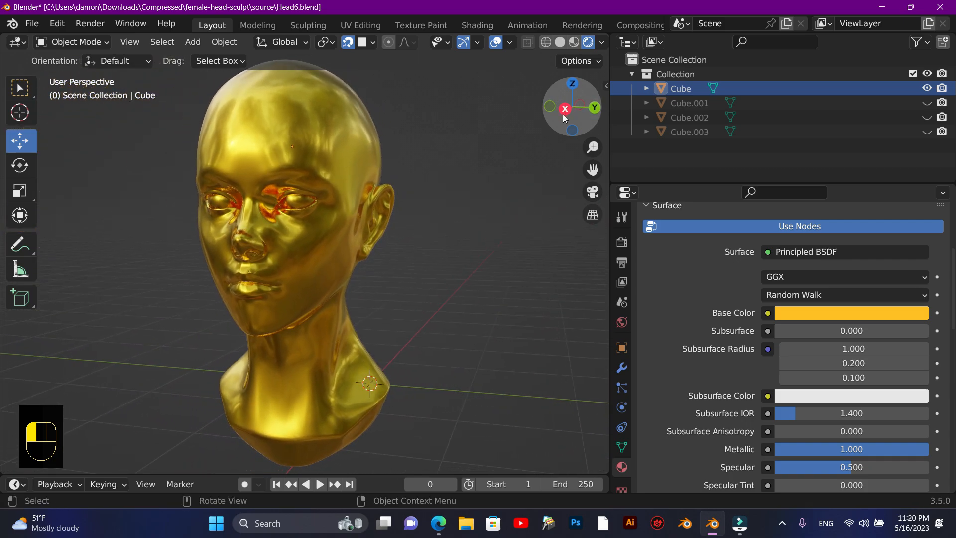
scroll(456, 187, "down", 2)
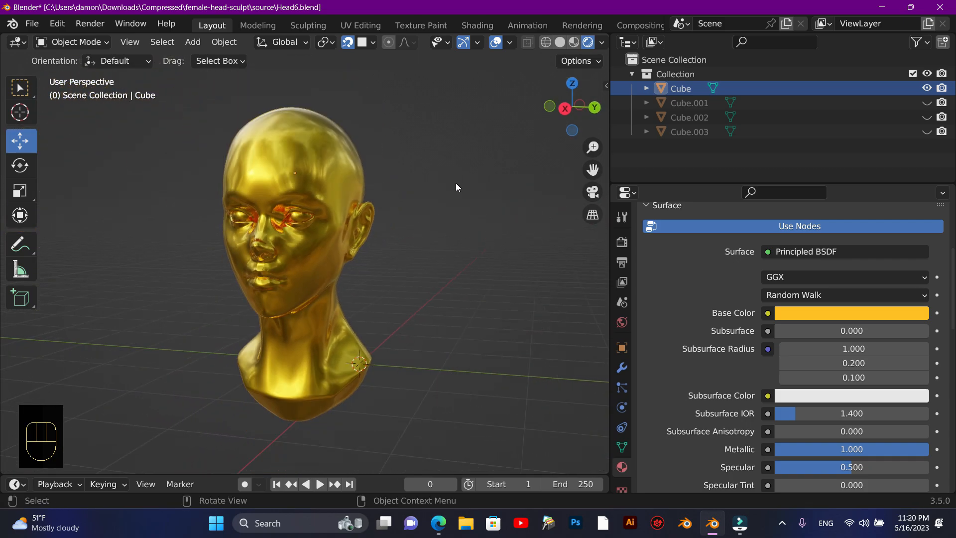
left_click(926, 103)
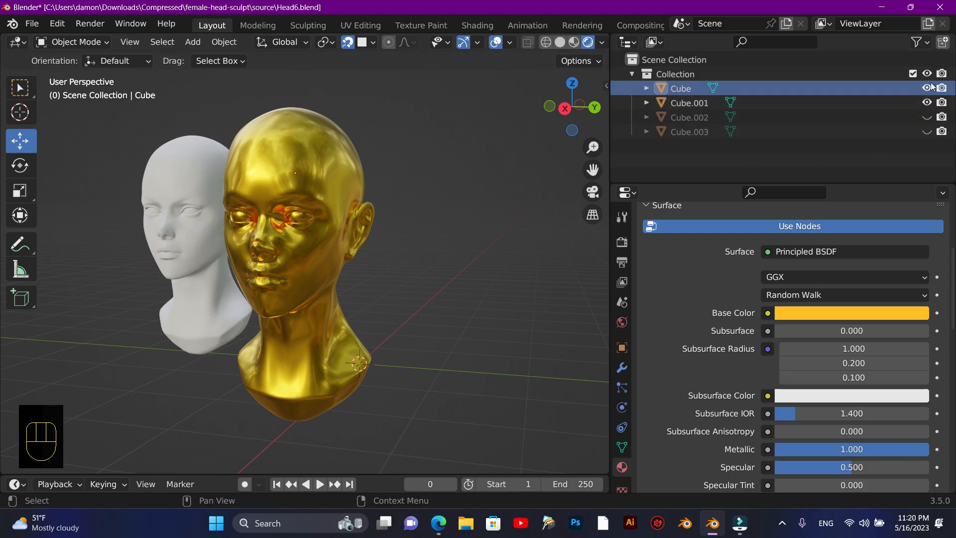
left_click(926, 88)
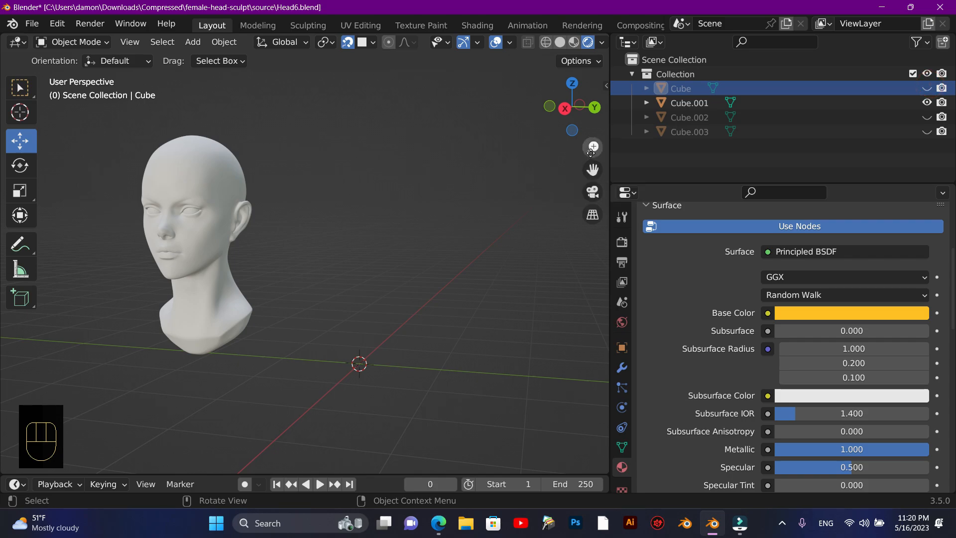
left_click_drag(593, 170, 595, 124)
left_click_drag(592, 170, 547, 191)
scroll(489, 222, "down", 1)
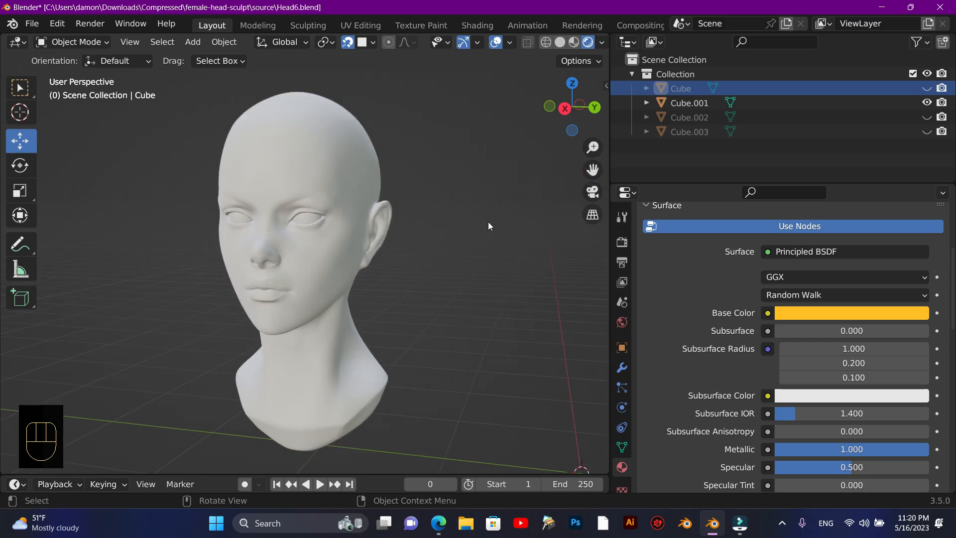
Create a new material on the Cube.001 head and set its base color to hex C0C0C0
left_click(337, 193)
left_click(829, 301)
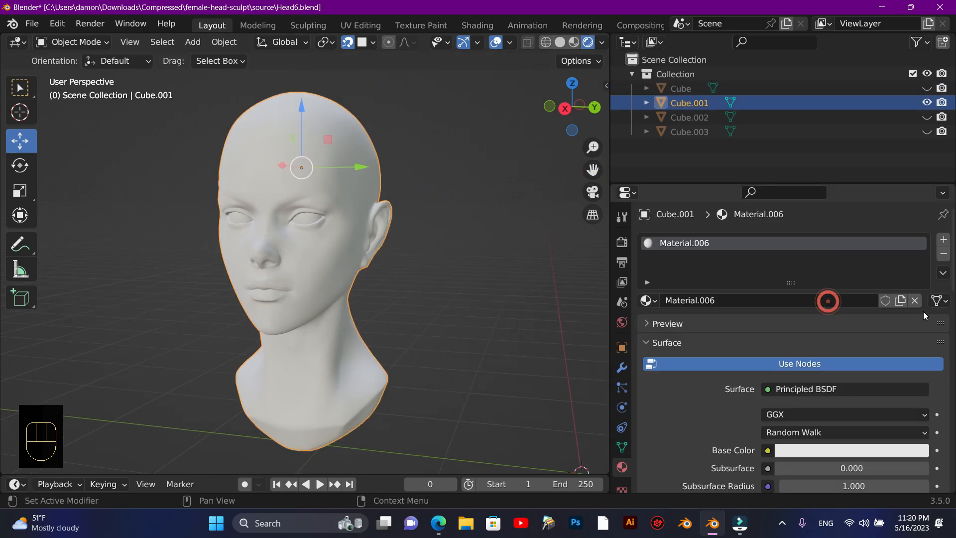
scroll(858, 234, "down", 10)
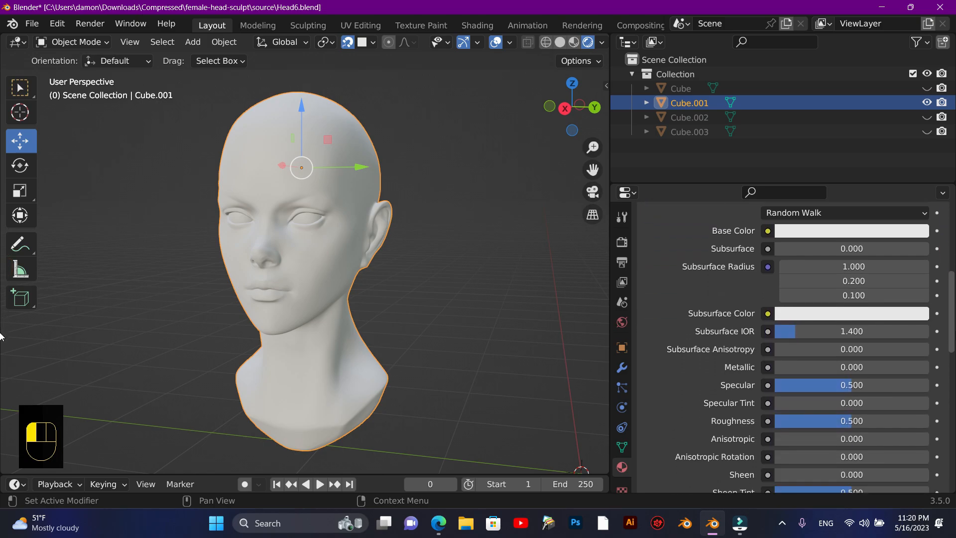
left_click(858, 232)
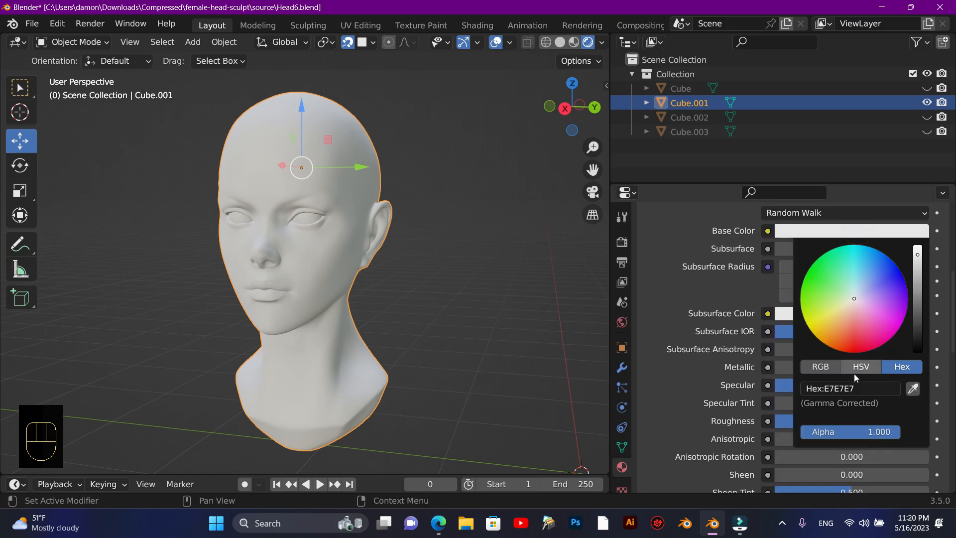
left_click(850, 390)
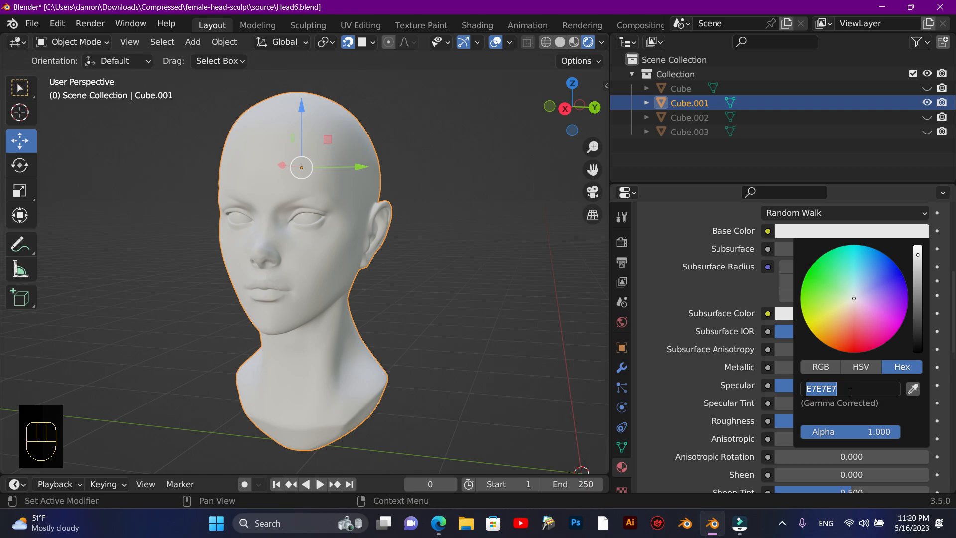
type("C0C0C0")
left_click(665, 383)
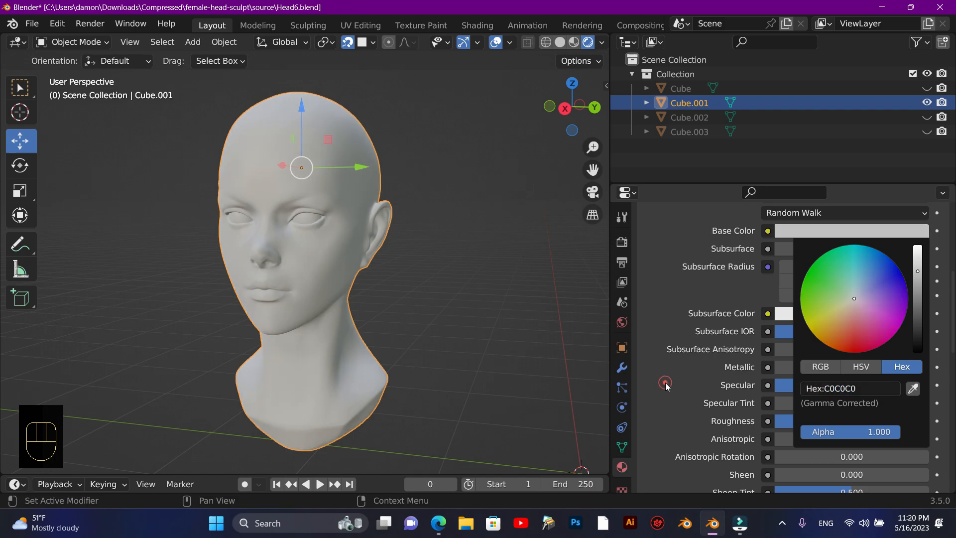
left_click(665, 382)
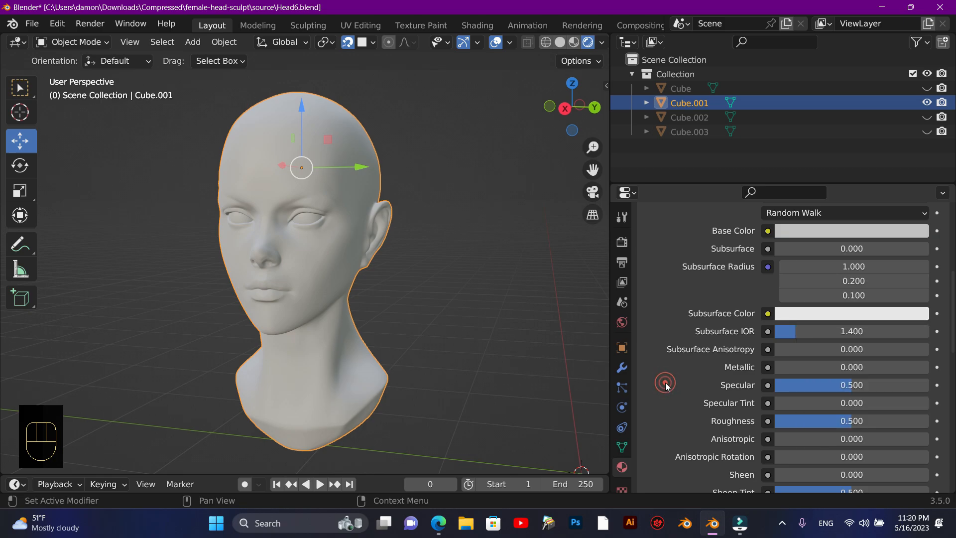
Set the Cube.001 head material's Metallic to 1 and Roughness to 0.2
left_click(800, 368)
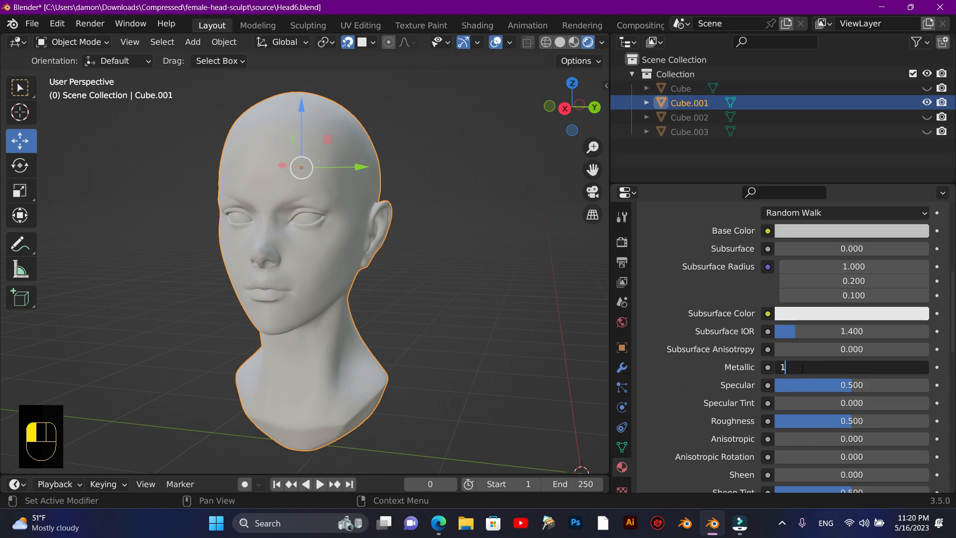
left_click(667, 389)
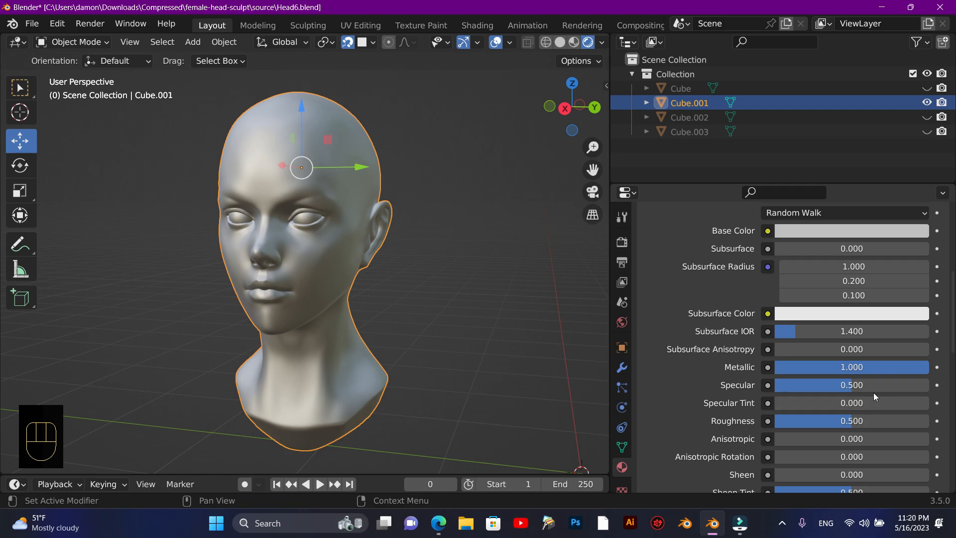
left_click(867, 421)
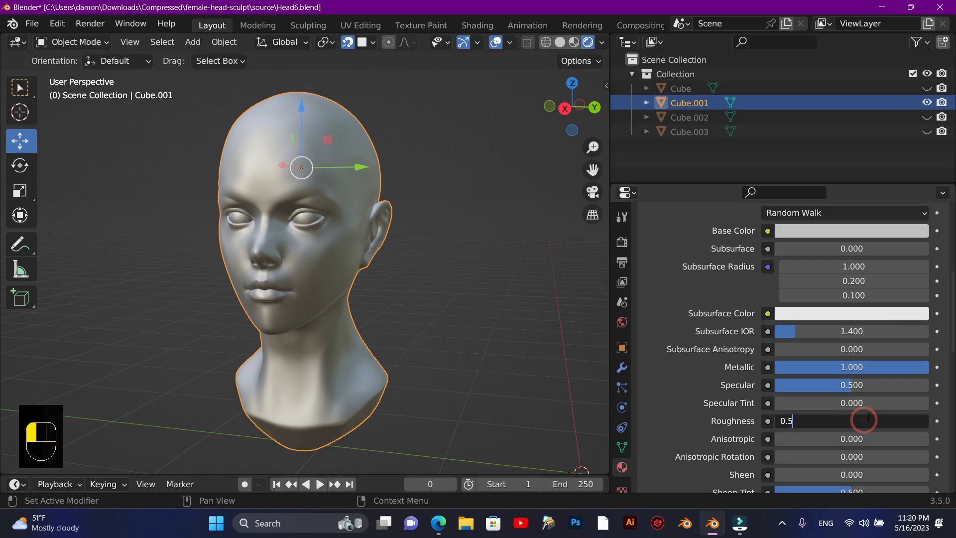
left_click(664, 418)
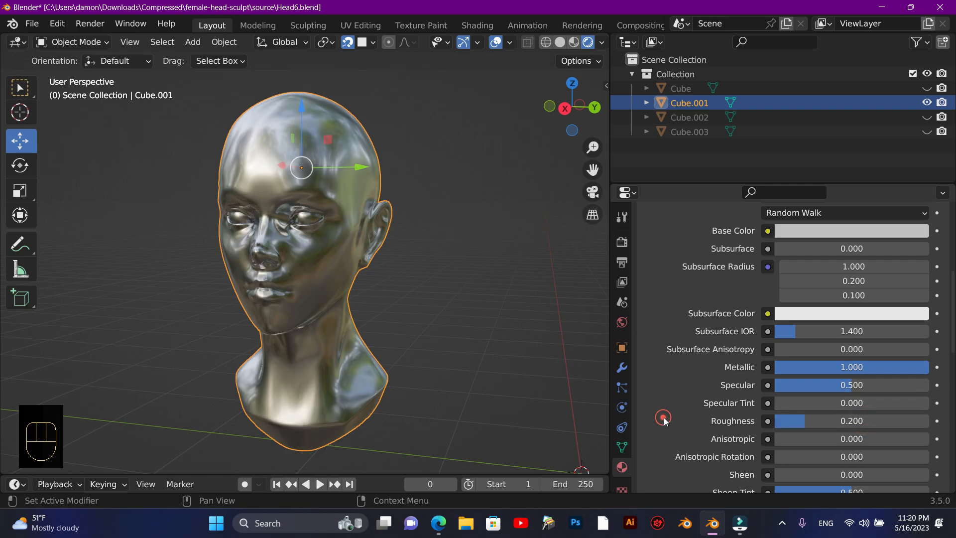
Unhide the gold Cube head and compare it with the silver Cube.001 head
left_click_drag(561, 117, 499, 169)
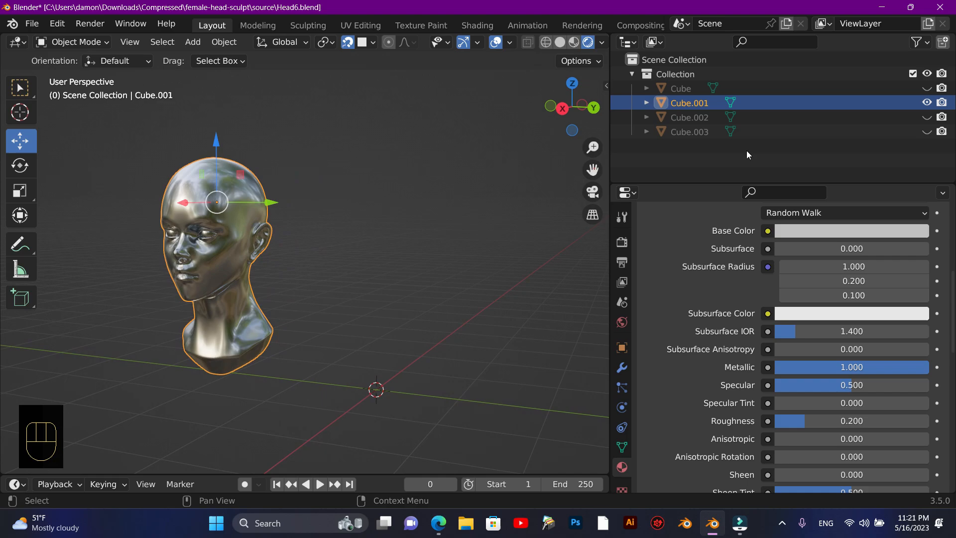
left_click(926, 89)
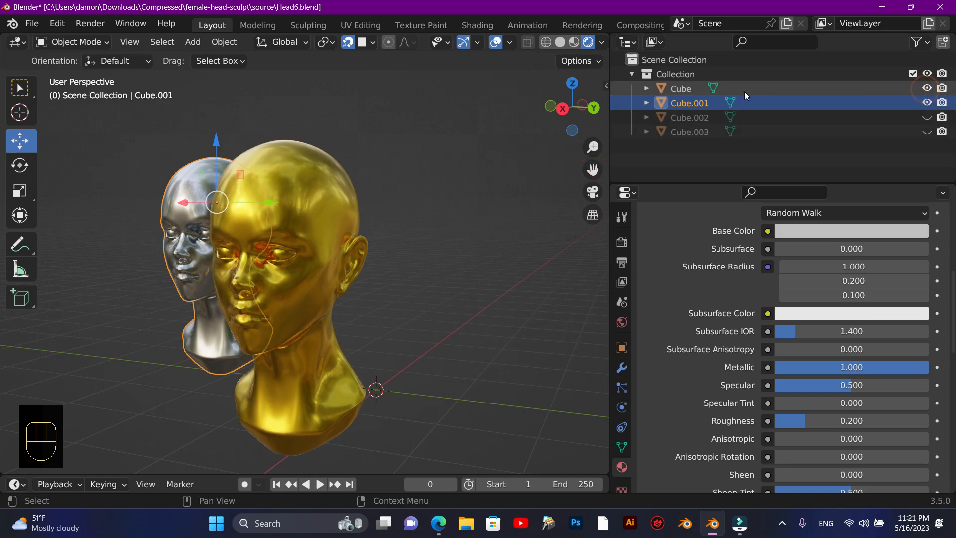
left_click(519, 154)
mouse_move(562, 120)
left_mouse_down()
mouse_move(706, 136)
mouse_move(548, 115)
left_mouse_up()
Unhide the Cube.002 head and hide the Cube and Cube.001 heads
left_click(933, 118)
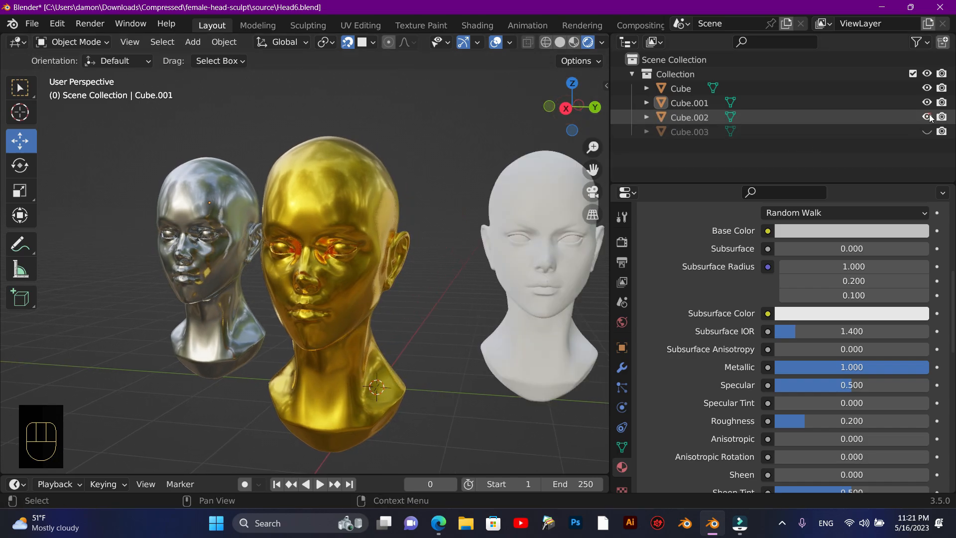
left_click(928, 88)
left_click(926, 103)
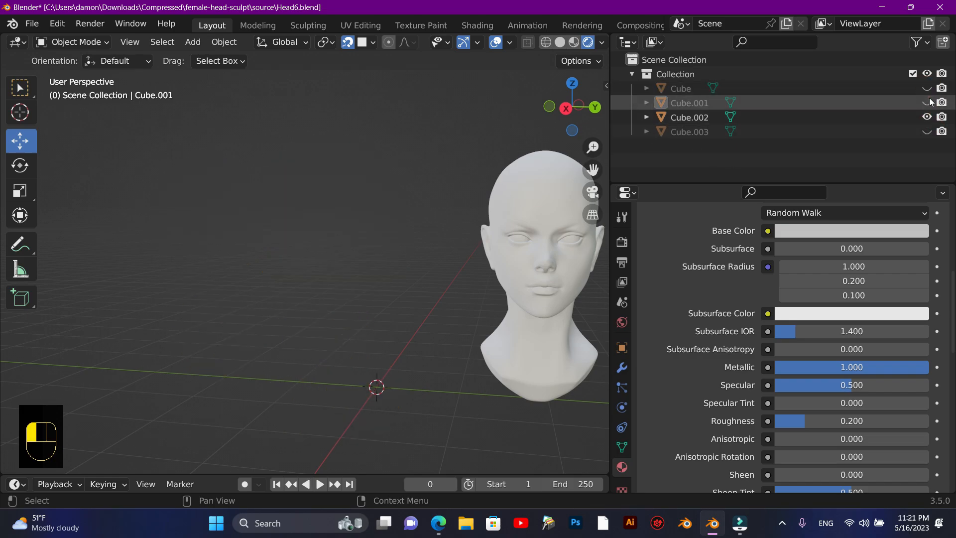
left_click_drag(595, 177, 426, 175)
left_click_drag(563, 112, 518, 115)
left_click_drag(592, 147, 592, 115)
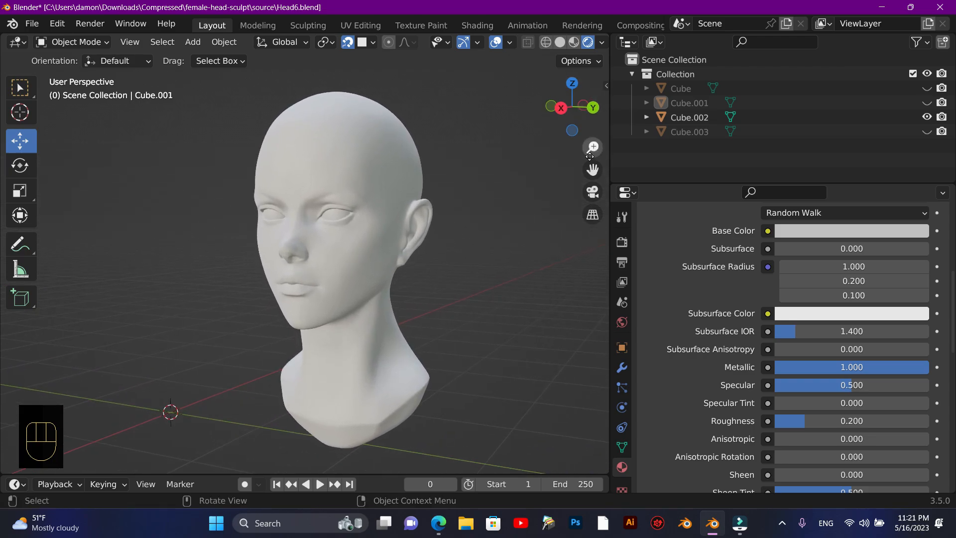
Create a new material on the Cube.002 head and set its base color to hex BB7333
left_click(379, 188)
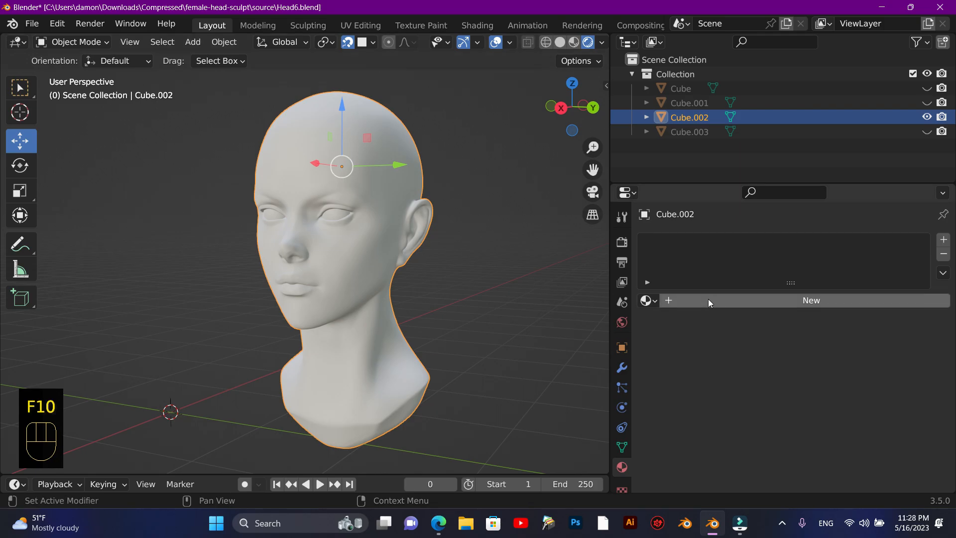
left_click(724, 297)
scroll(843, 222, "down", 10)
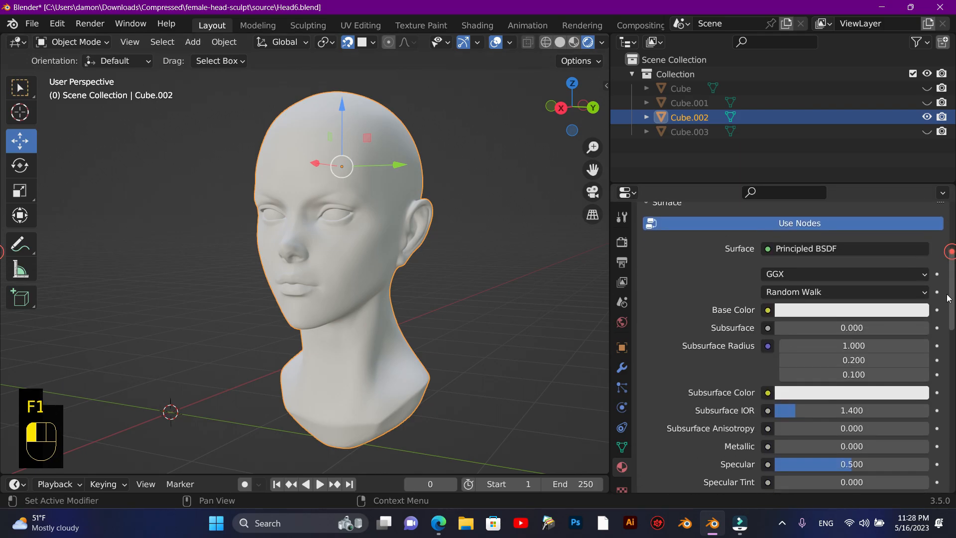
left_click(843, 222)
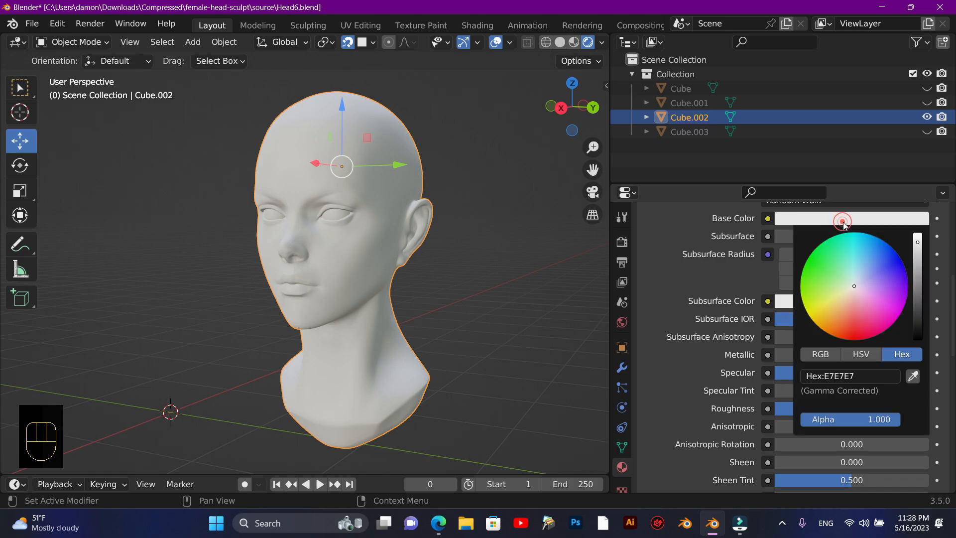
left_click(863, 374)
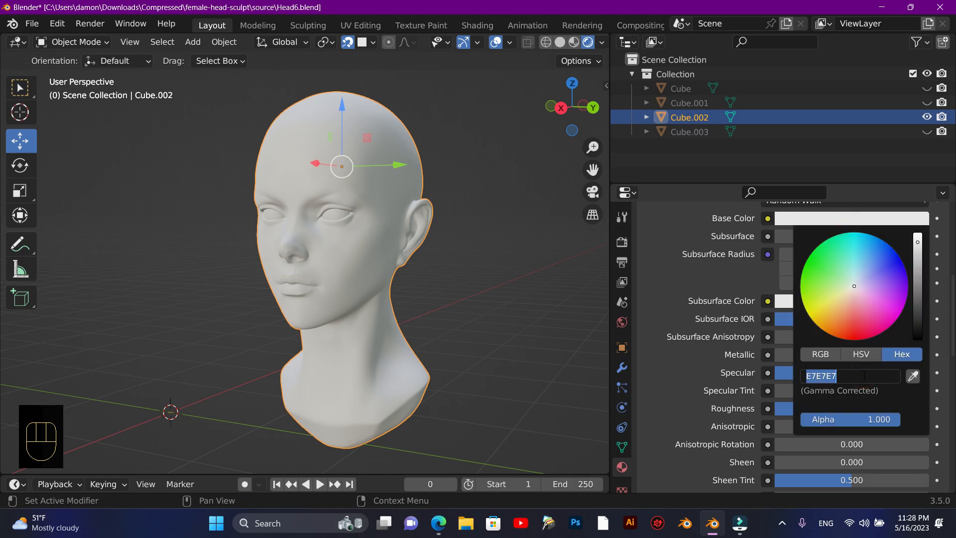
type("BB7333")
left_click(710, 371)
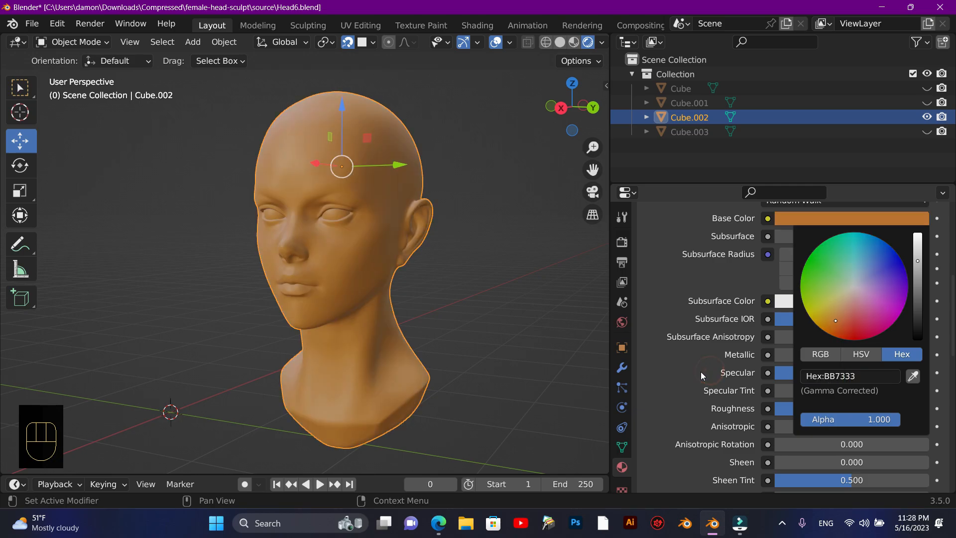
Set the Cube.002 head material's Metallic to 1 and Roughness to 0.2
left_click(793, 355)
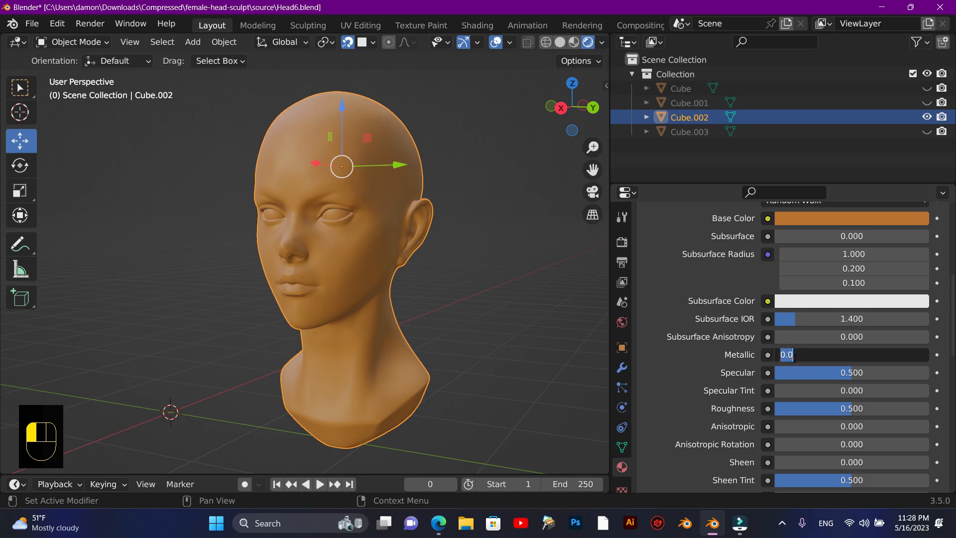
type("1")
left_click(701, 369)
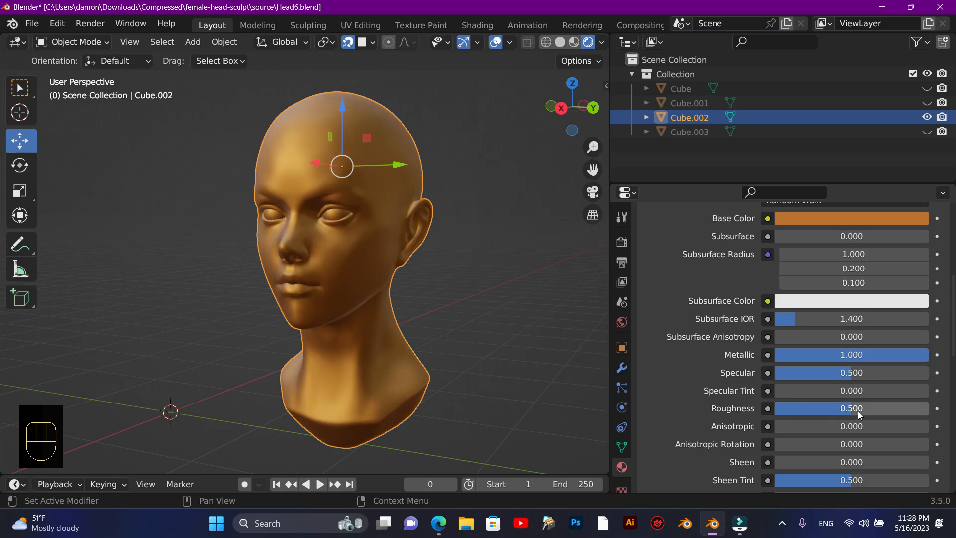
left_click(865, 408)
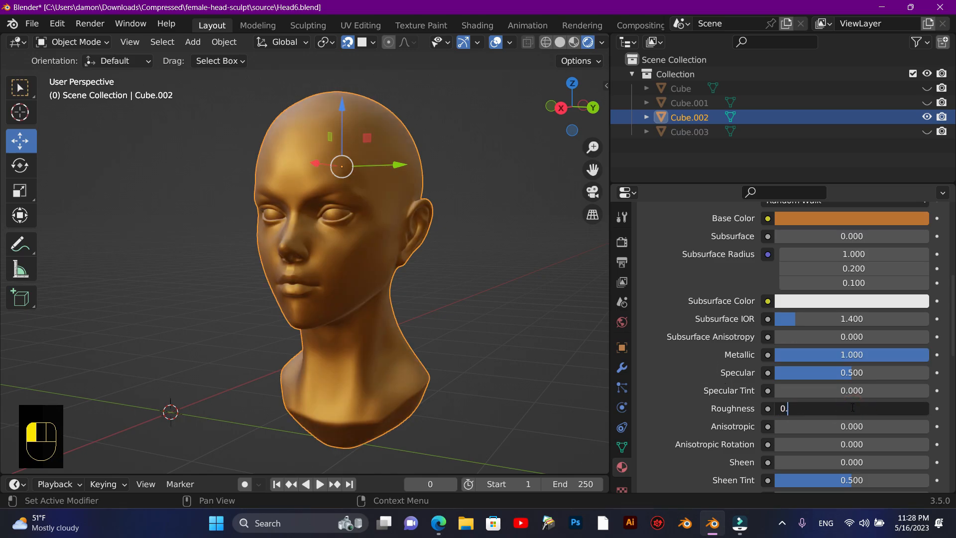
left_click(695, 413)
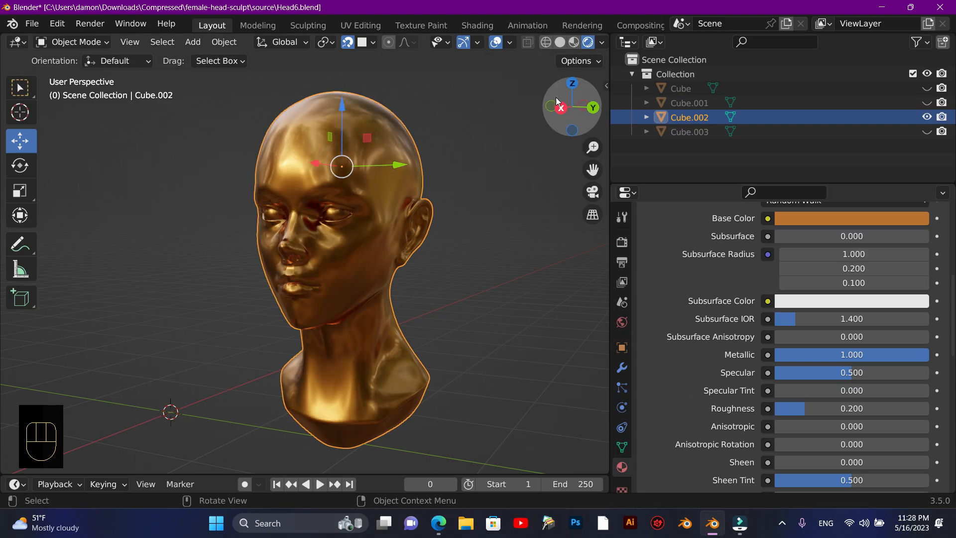
mouse_move(567, 110)
left_mouse_down()
mouse_move(708, 109)
mouse_move(550, 115)
mouse_move(481, 132)
mouse_move(465, 172)
mouse_move(466, 147)
mouse_move(559, 107)
mouse_move(549, 106)
mouse_move(568, 109)
left_mouse_up()
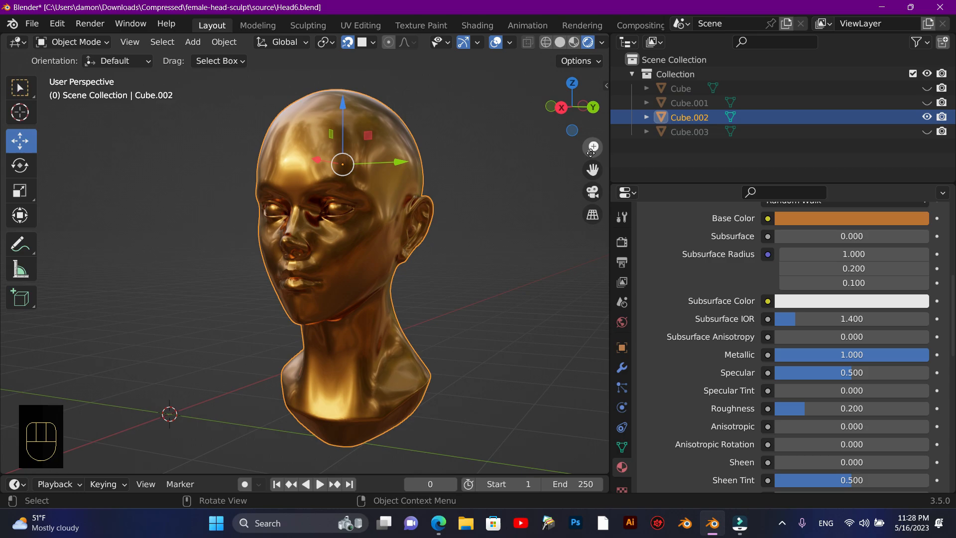
left_click(927, 117)
left_click(926, 117)
left_click(927, 117)
left_click(927, 117)
left_click(926, 118)
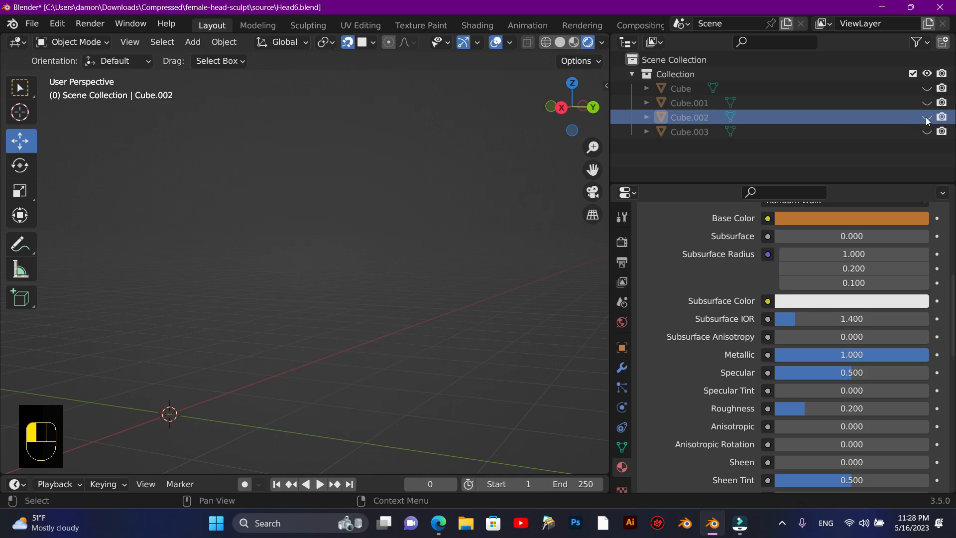
left_click(926, 118)
Unhide the Cube.003 head and hide the Cube.002 head
left_click(926, 131)
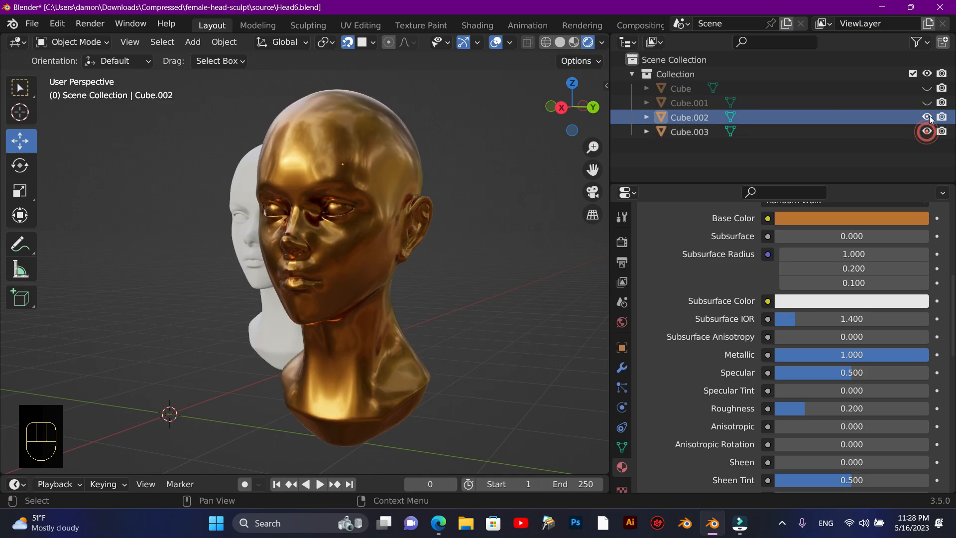
left_click(927, 117)
mouse_move(593, 147)
left_mouse_down()
mouse_move(592, 140)
mouse_move(592, 166)
left_mouse_up()
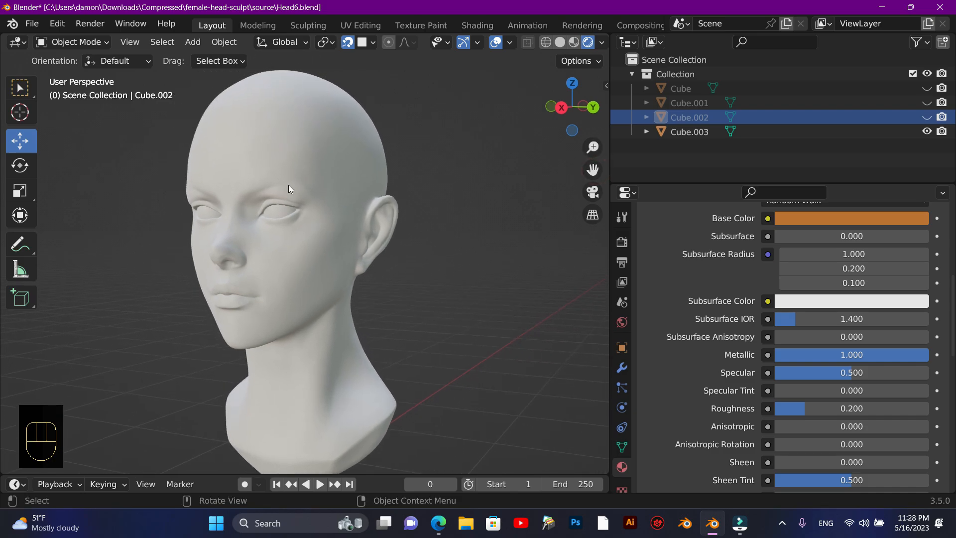
Create a new material on the Cube.003 head and set its base color to hex C38500
left_click(304, 184)
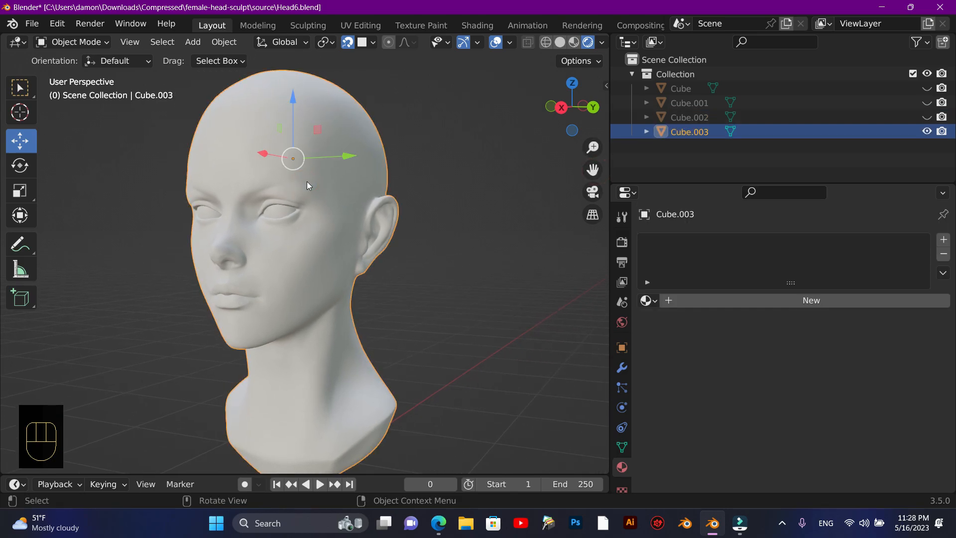
key("F10")
left_click(299, 206)
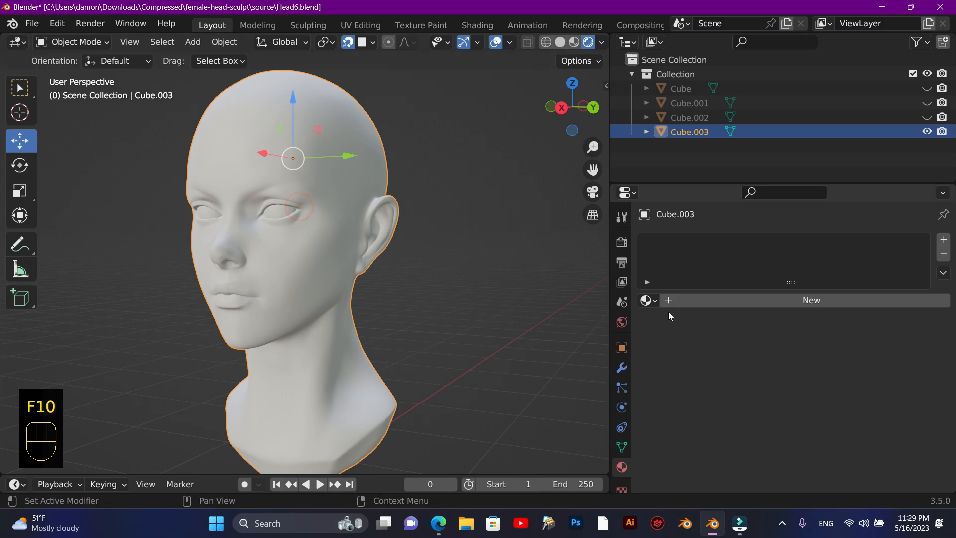
left_click(707, 300)
scroll(849, 242, "down", 10)
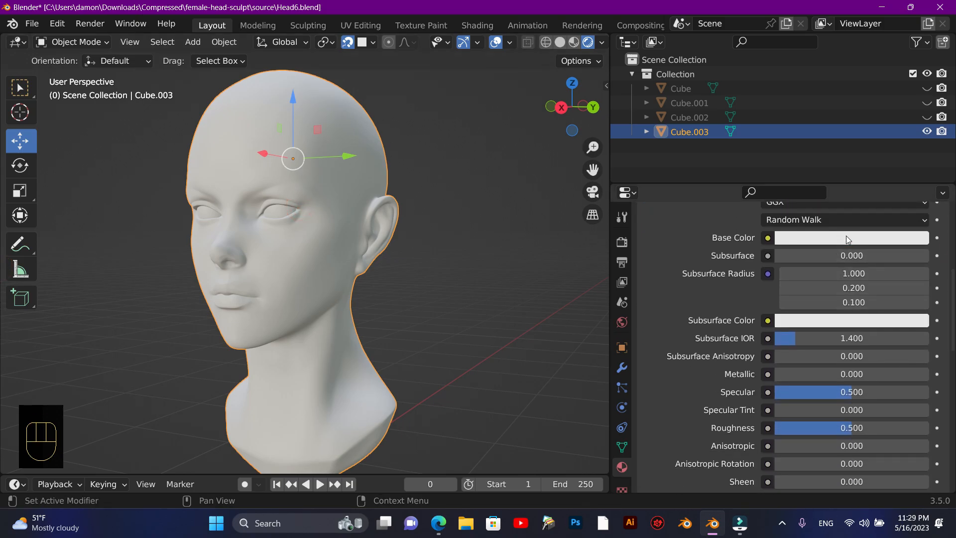
left_click(846, 238)
left_click(867, 174)
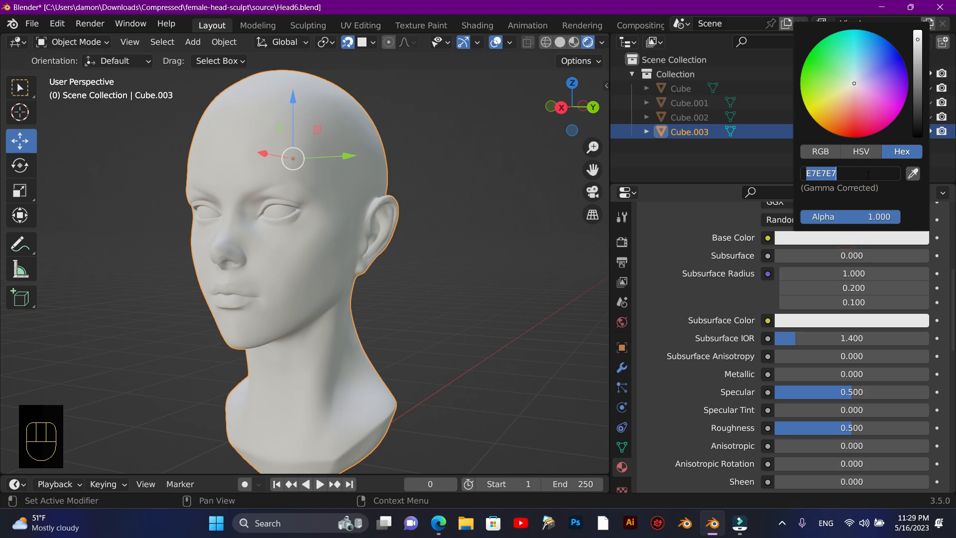
type("C385")
type("00")
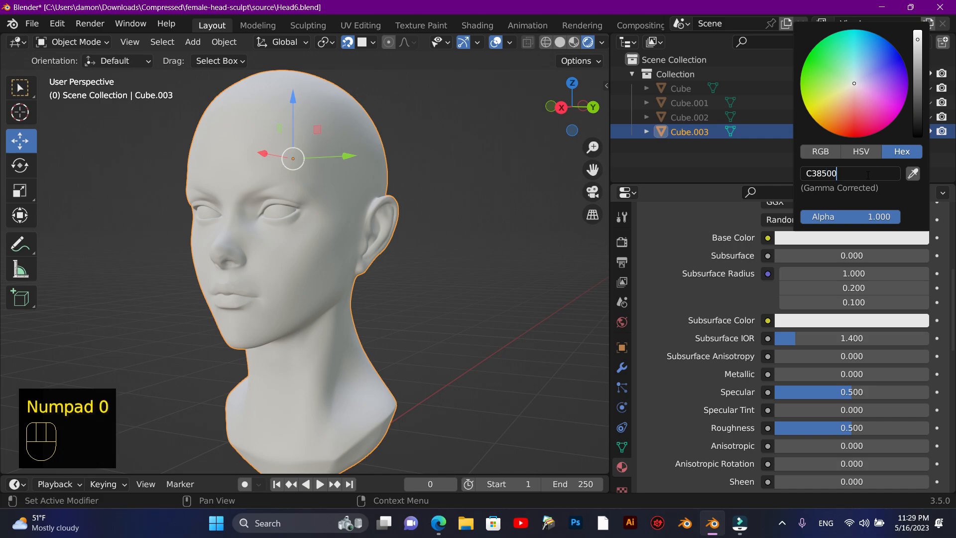
key("Return")
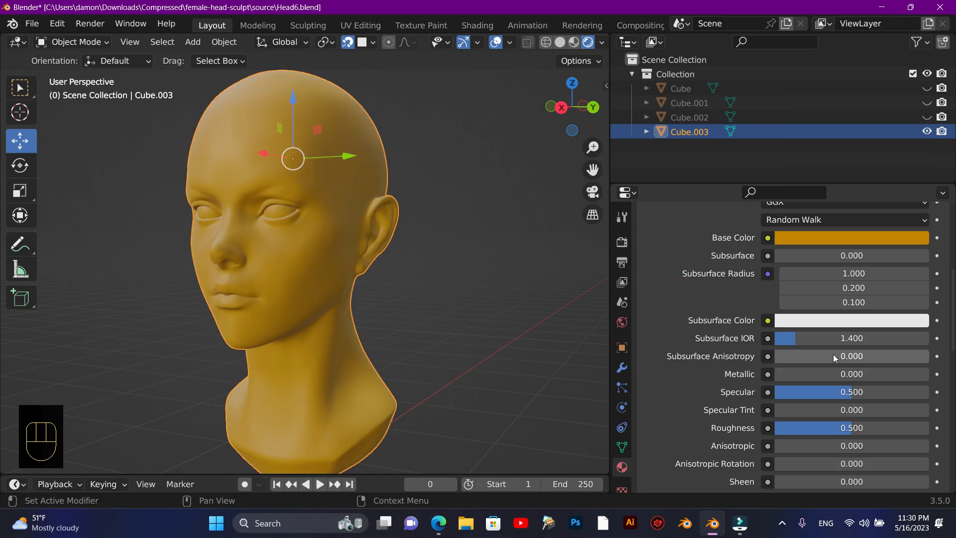
Set the Cube.003 head material's Metallic to 1 and Roughness to 0.2
left_click(834, 371)
type("1")
key("Return")
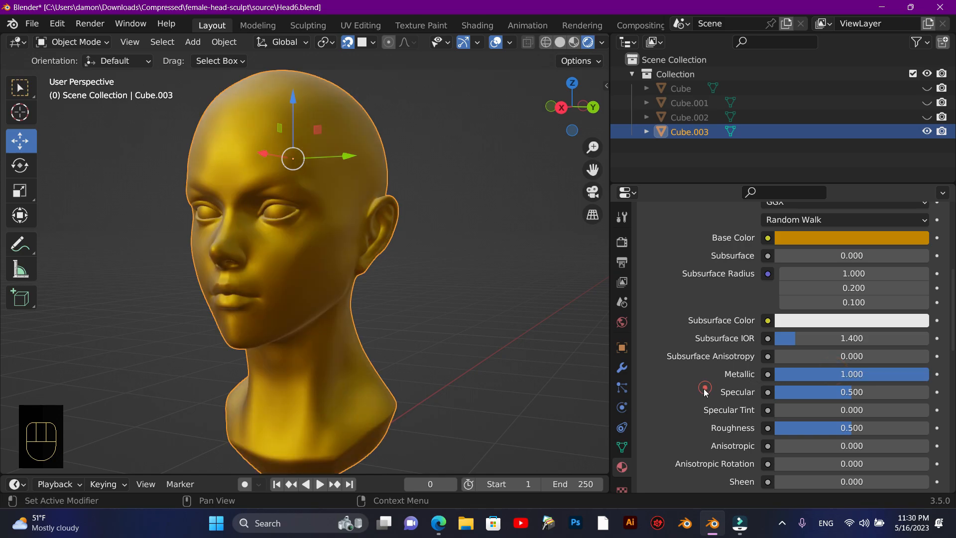
left_click(859, 427)
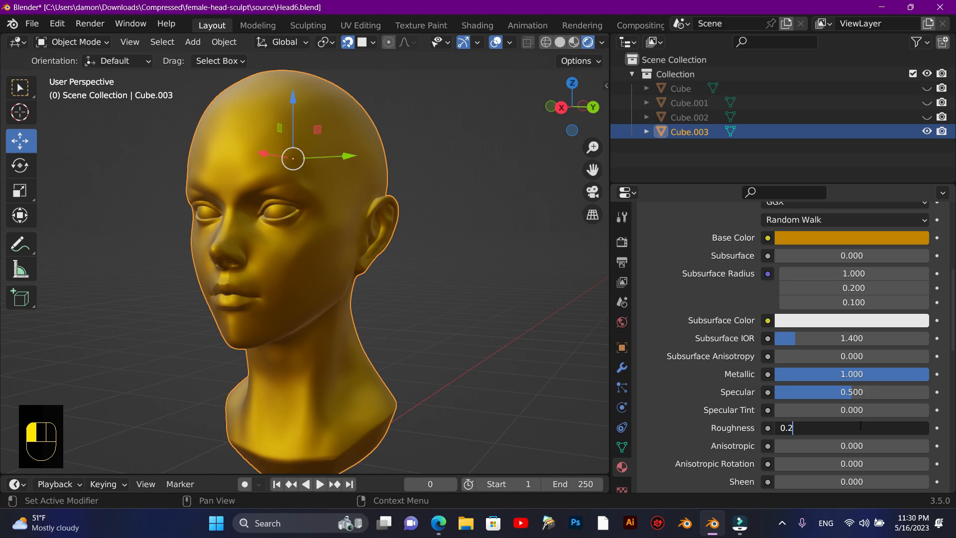
key("Return")
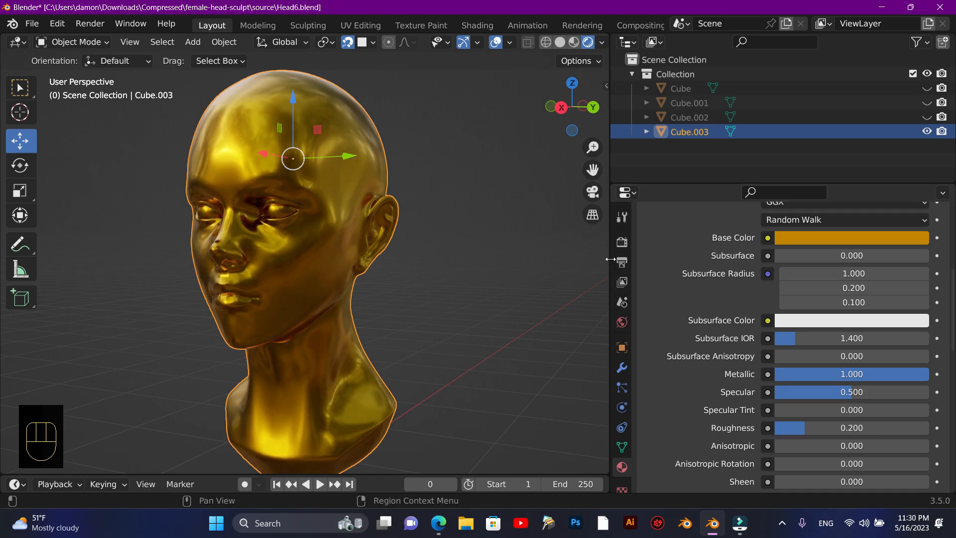
Widen the 3D viewport and examine the metallic reflections on the Cube.003 head from several angles
left_click_drag(610, 259, 762, 259)
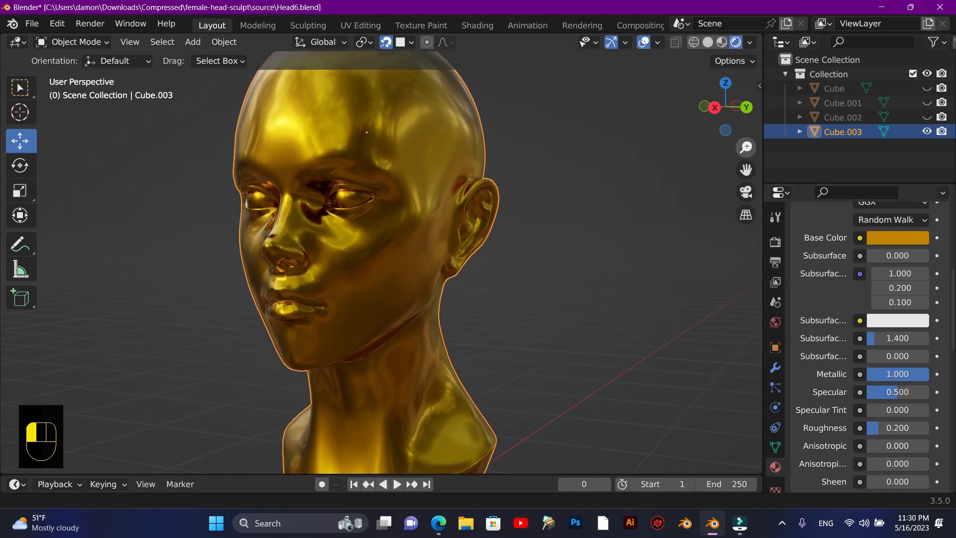
left_click_drag(745, 148, 745, 175)
left_click_drag(726, 128, 686, 121)
left_click_drag(745, 170, 593, 175)
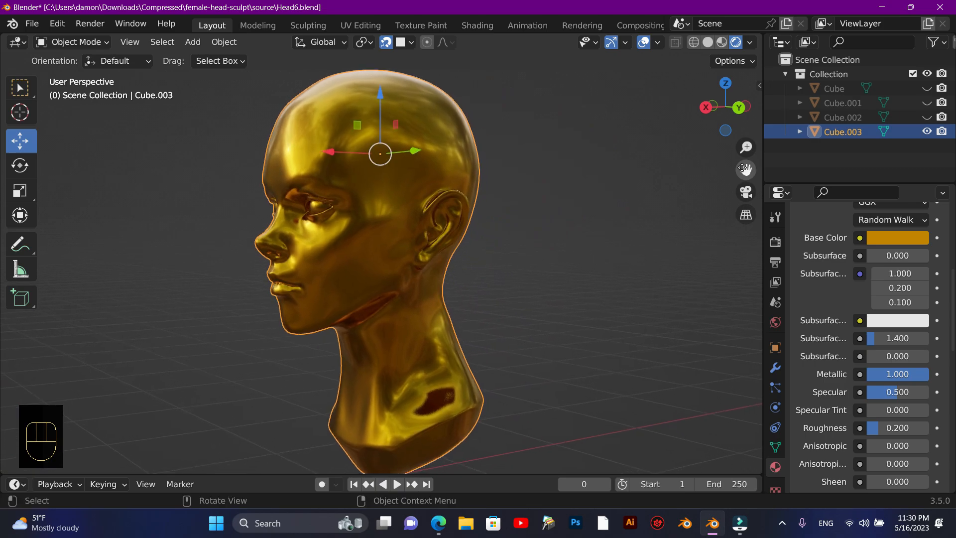
scroll(643, 207, "up", 2)
scroll(642, 207, "down", 1)
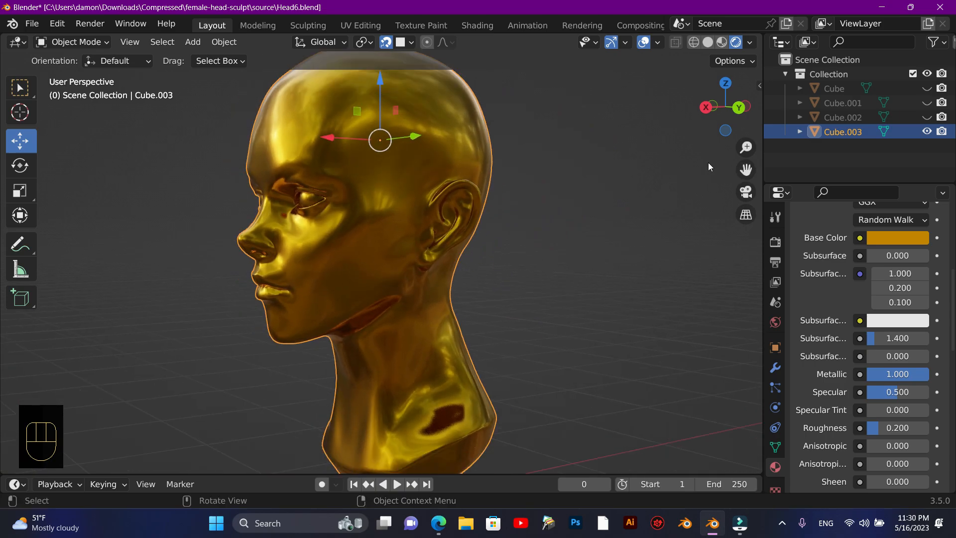
left_click_drag(725, 107, 749, 110)
left_click_drag(746, 169, 693, 206)
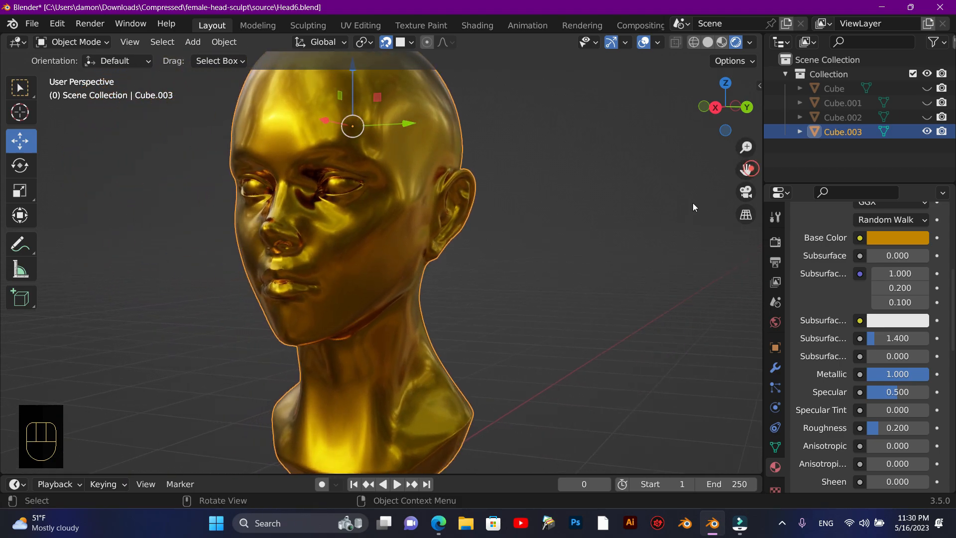
Unhide the Cube, Cube.001 and Cube.002 heads so all four heads show together
left_click_drag(746, 148, 747, 180)
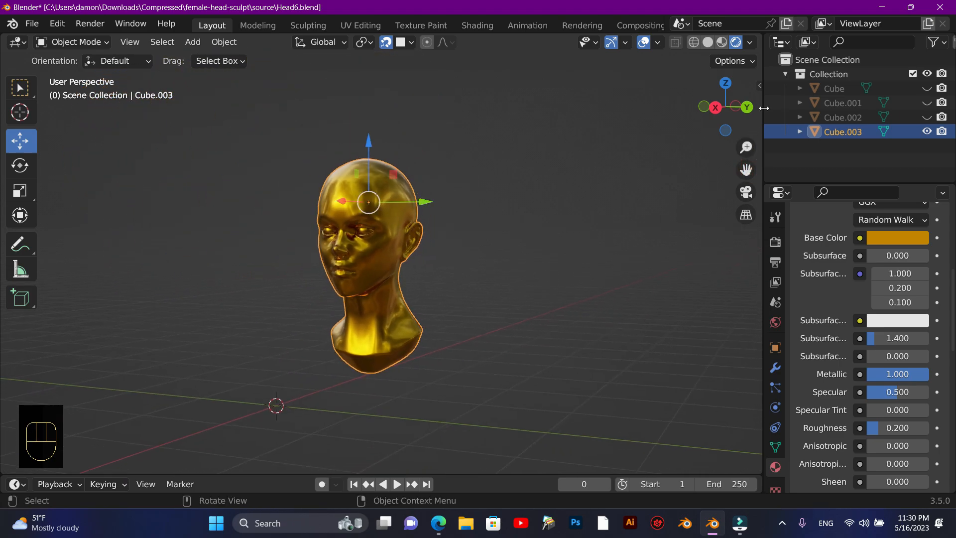
left_click(926, 88)
left_click(926, 103)
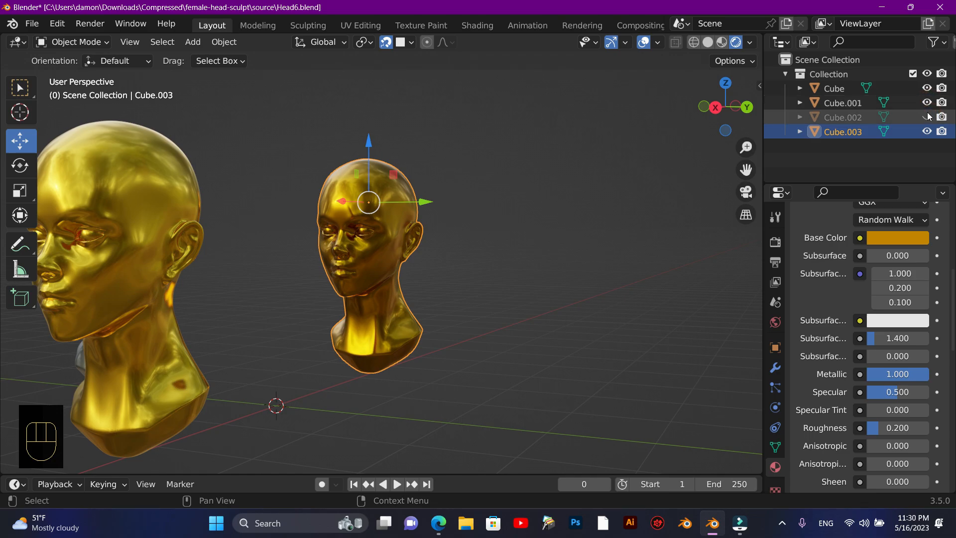
left_click(926, 117)
scroll(671, 159, "down", 3)
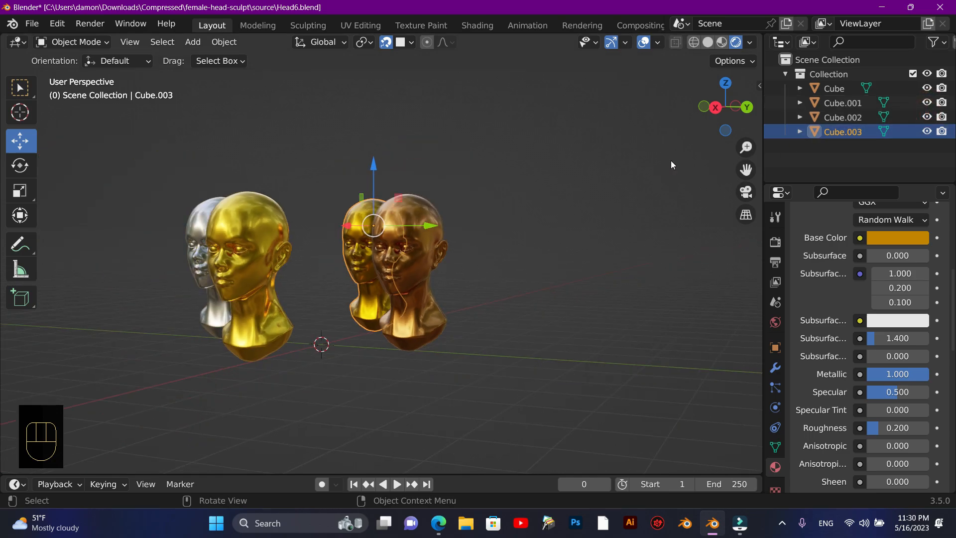
Examine the four metal heads together from a higher viewing angle and close up
scroll(670, 160, "up", 2)
left_click_drag(745, 170, 777, 198)
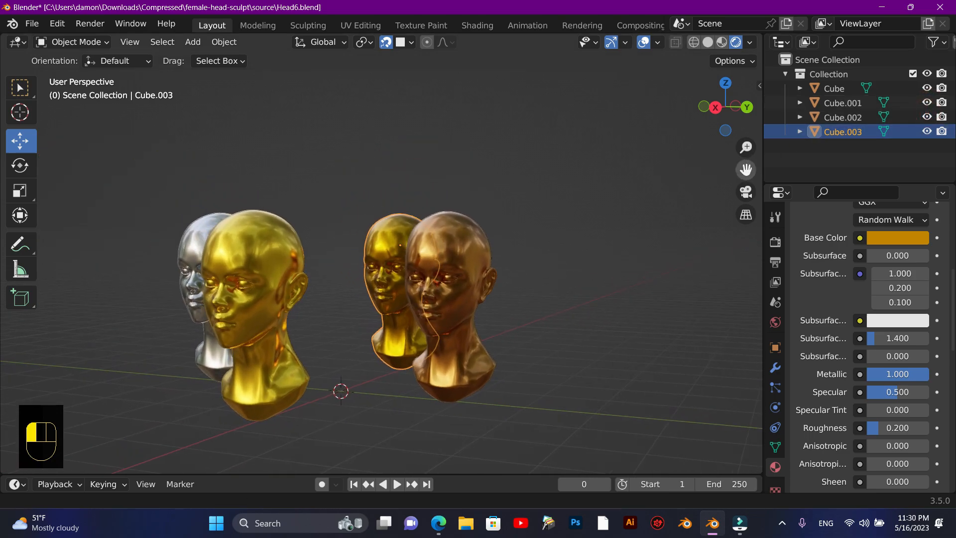
left_click_drag(740, 119, 750, 133)
left_click(632, 166)
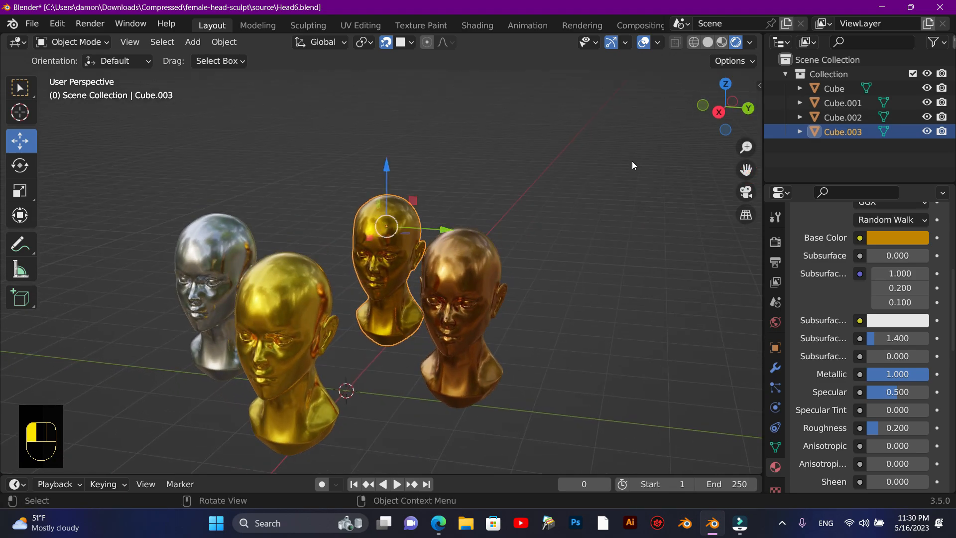
scroll(586, 190, "up", 2)
left_click_drag(746, 169, 937, 108)
left_click_drag(712, 109, 740, 62)
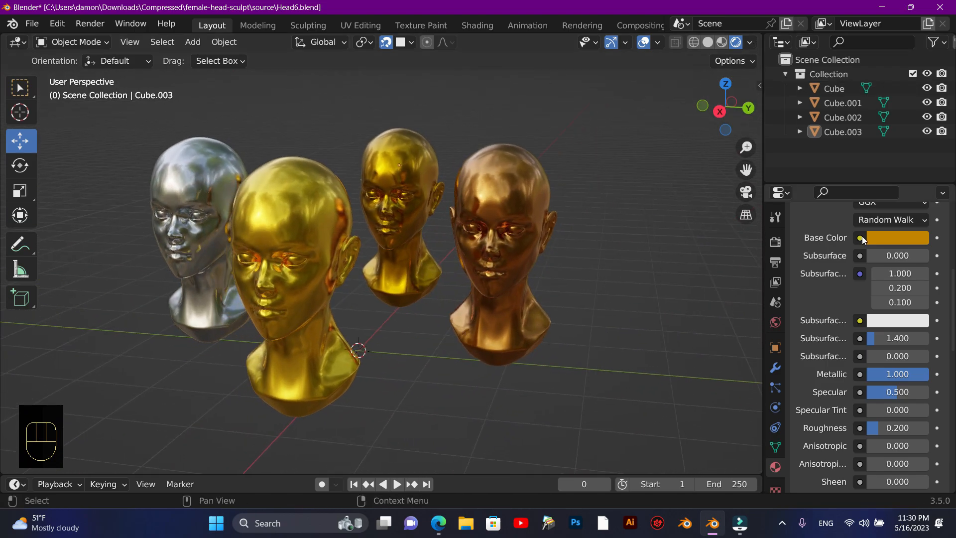
Switch the scene's render engine from Eevee to Cycles and view the heads in the viewport
left_click(775, 242)
left_click_drag(949, 359, 949, 309)
left_click(925, 240)
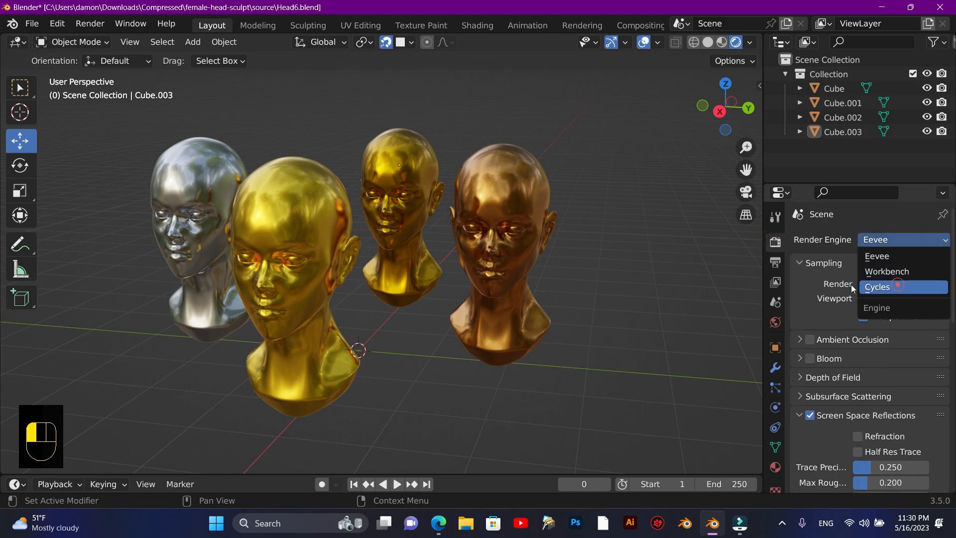
left_click(880, 286)
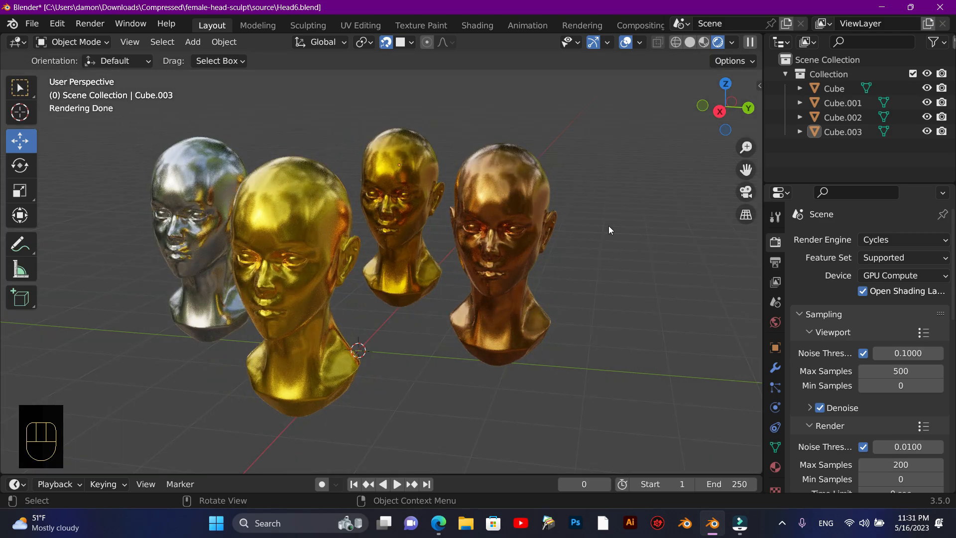
left_click_drag(721, 117, 662, 119)
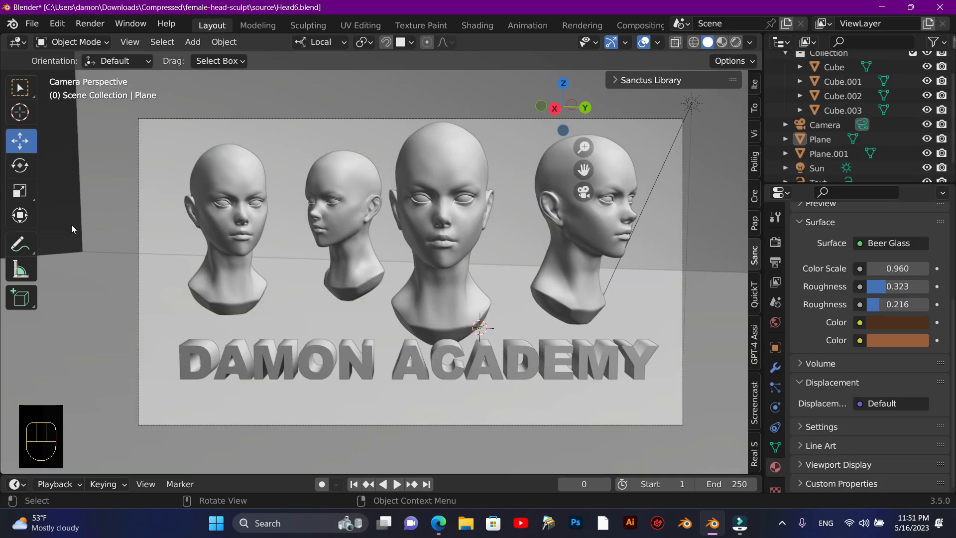
Hide the viewport sidebar, return to the camera view and set the viewport shading to Rendered
key("F10")
key("n")
left_click_drag(745, 110, 637, 118)
left_click(746, 192)
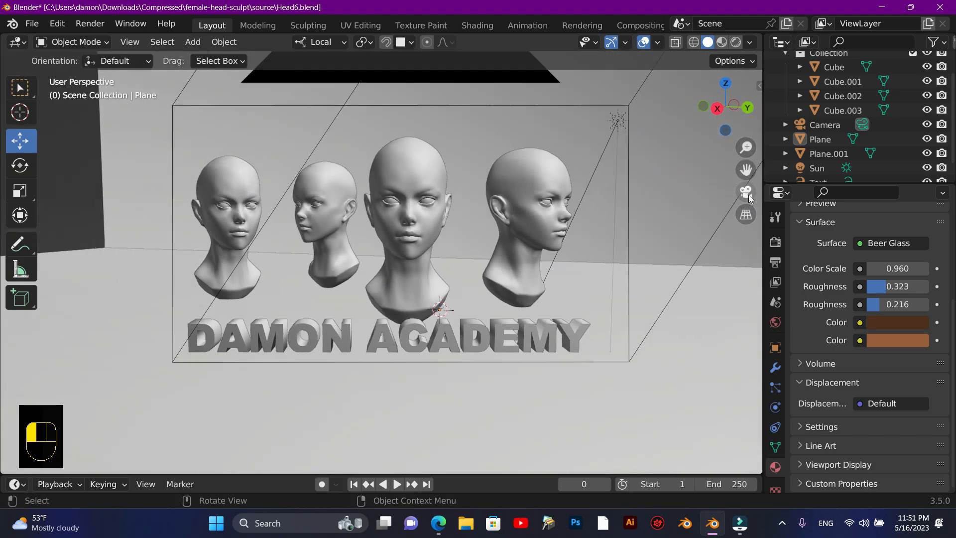
left_click(735, 42)
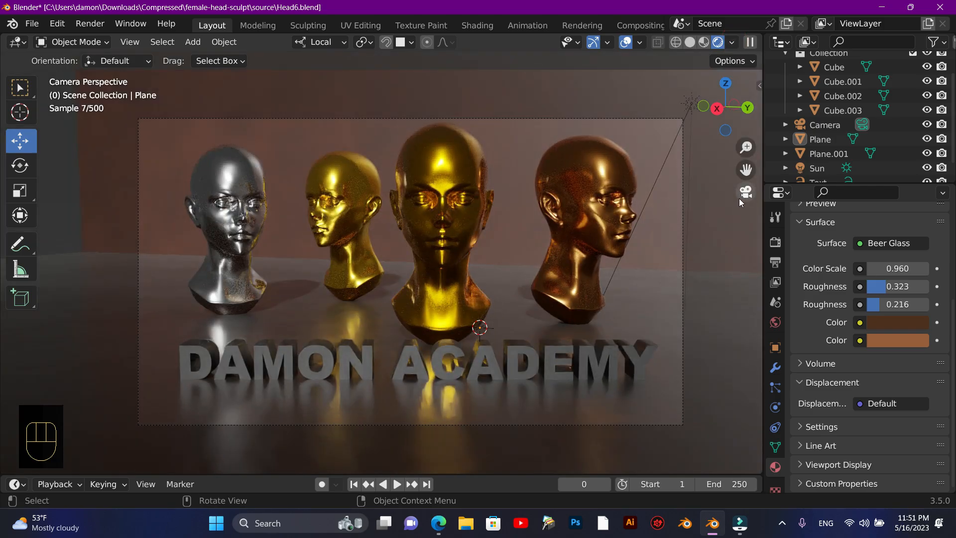
Enable Render Region in the output format settings and enlarge the camera frame in the viewport
left_click(775, 242)
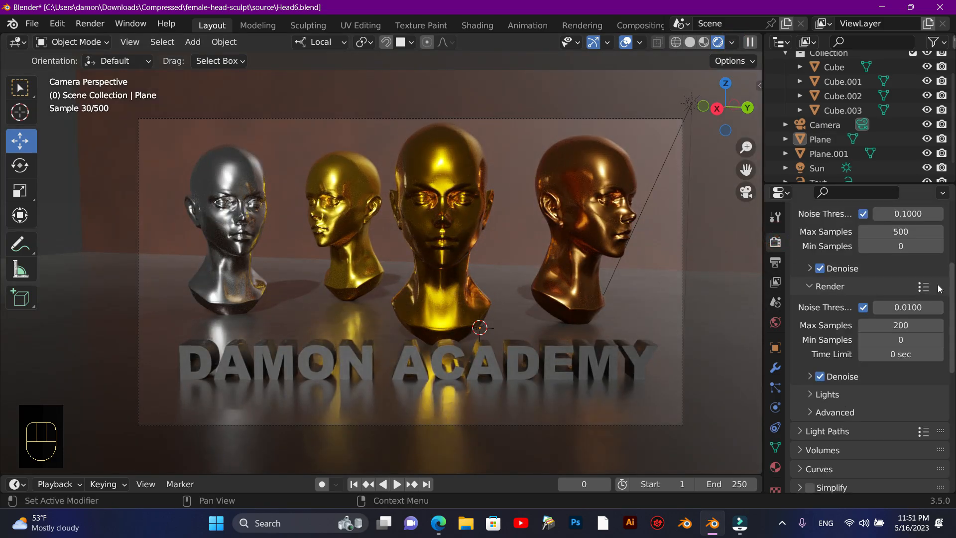
left_click(775, 262)
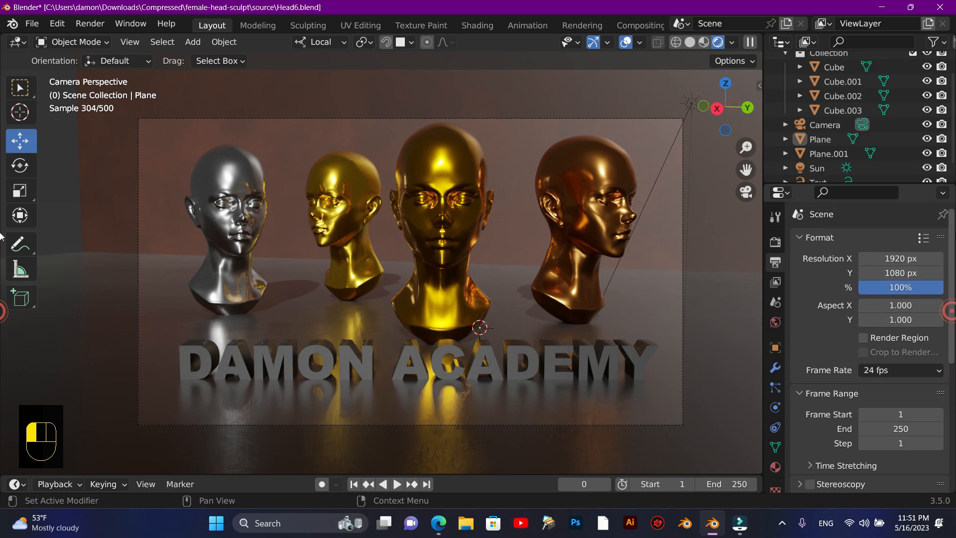
left_click(863, 338)
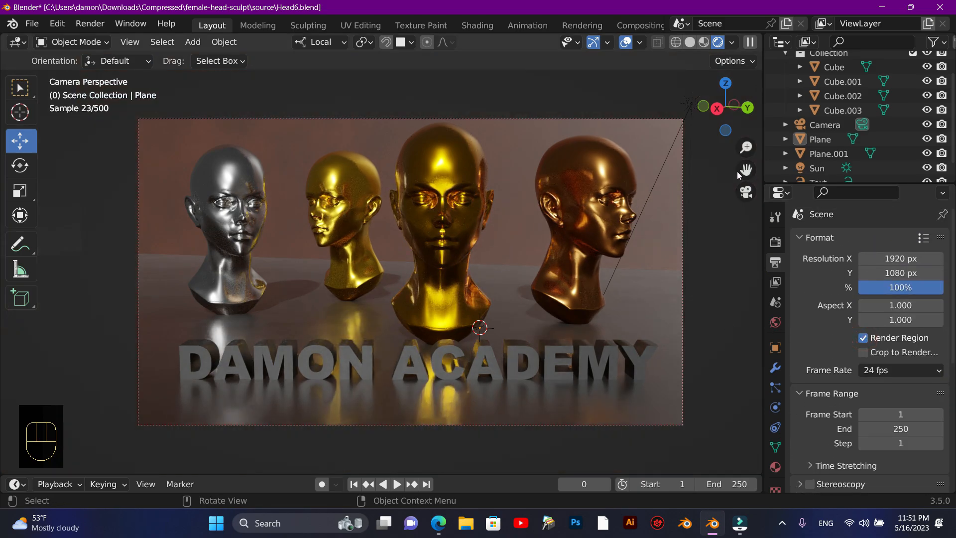
left_click_drag(744, 149, 731, 167)
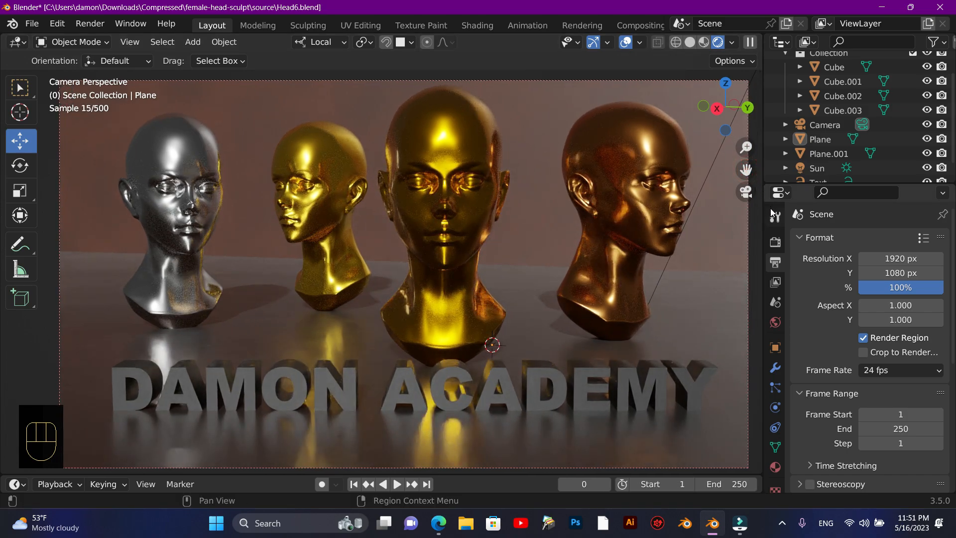